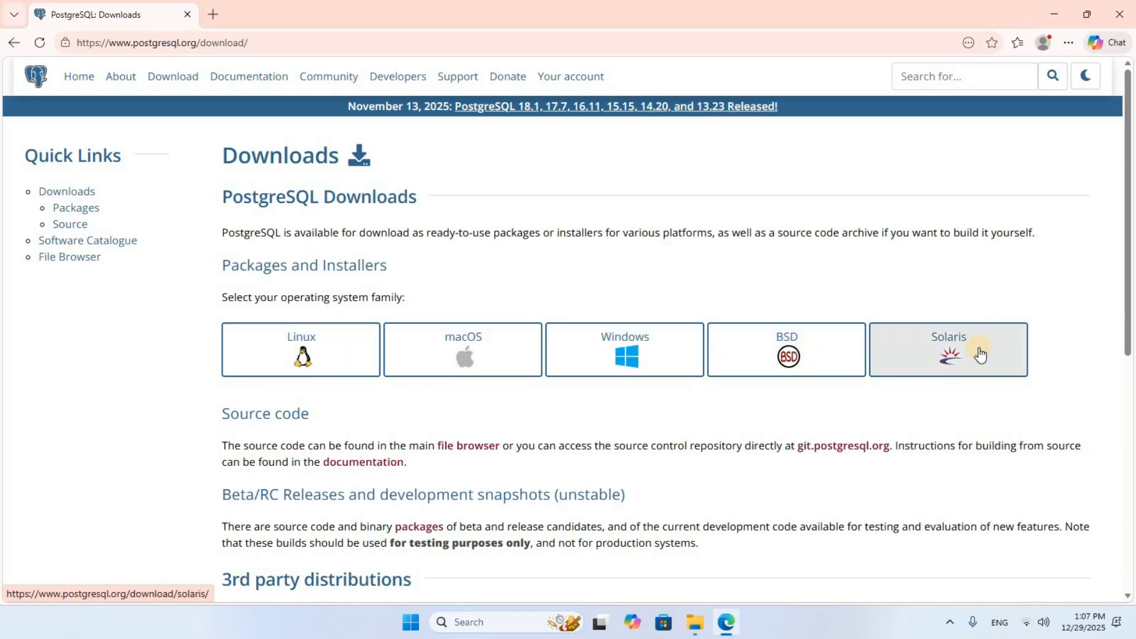
Open the Windows installers page from the postgresql.org Downloads page.
left_click(641, 361)
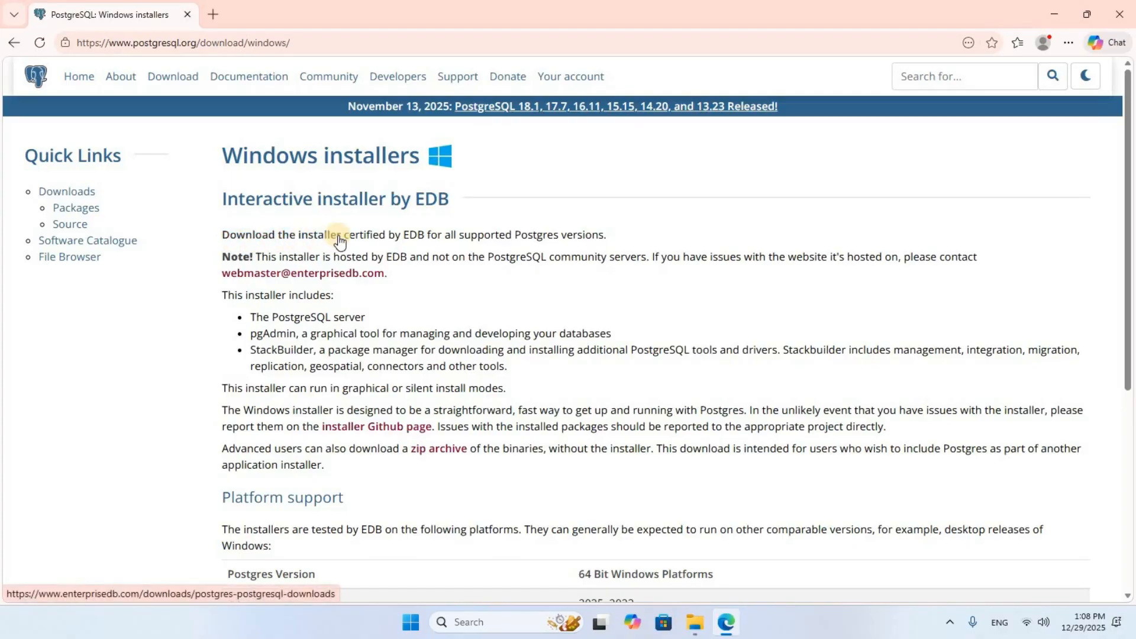
Download postgresql-18.1-2-windows-x64.exe from the EDB installer table, then dismiss the downloads list.
left_click(308, 239)
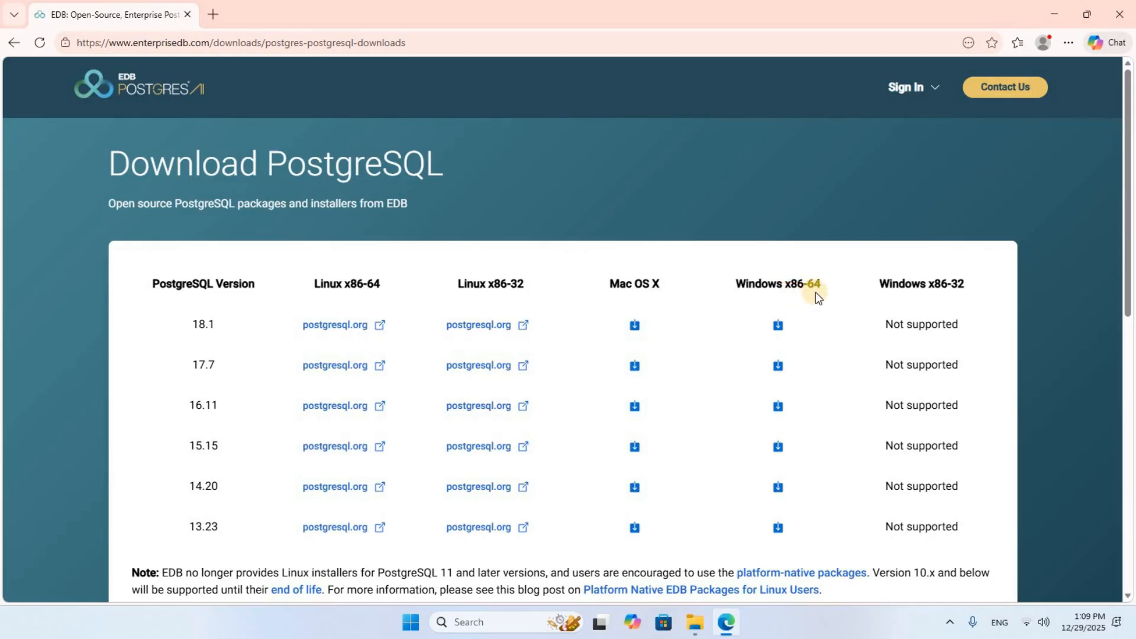
left_click(778, 329)
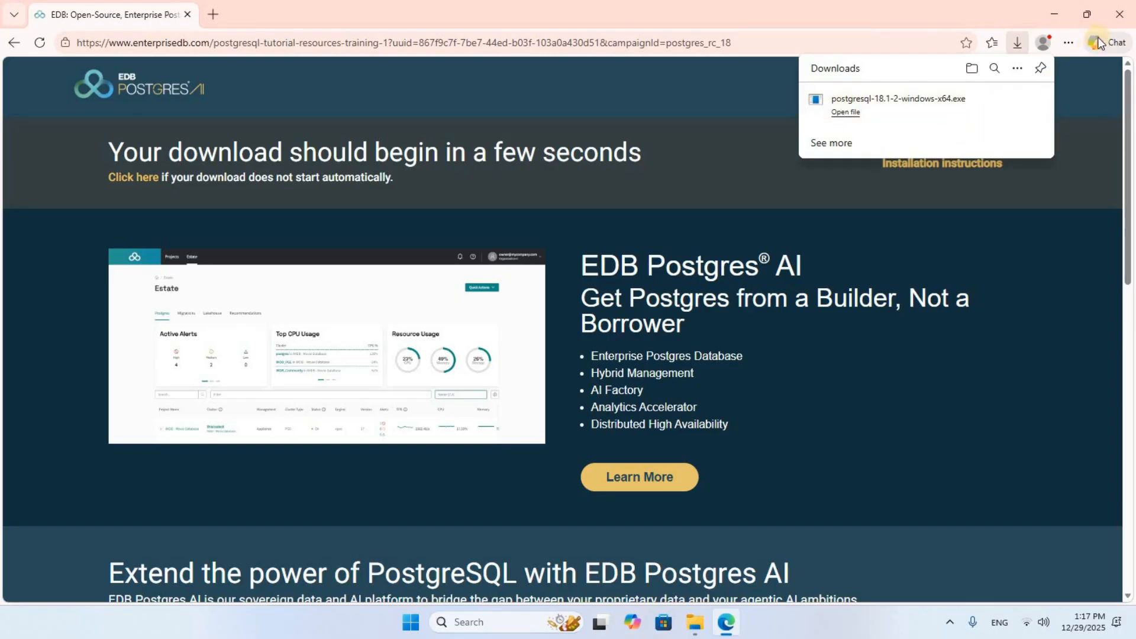
left_click(1120, 14)
Close Edge and run postgresql-18.1-2-windows-x64 from the Downloads folder in File Explorer.
left_click(1120, 14)
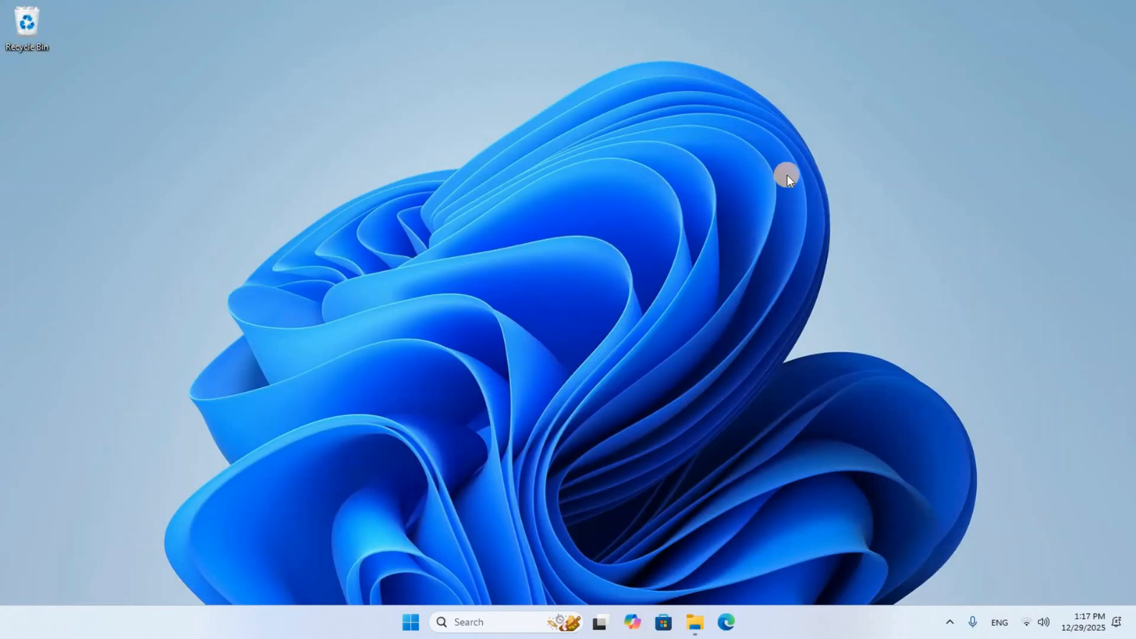
left_click(696, 621)
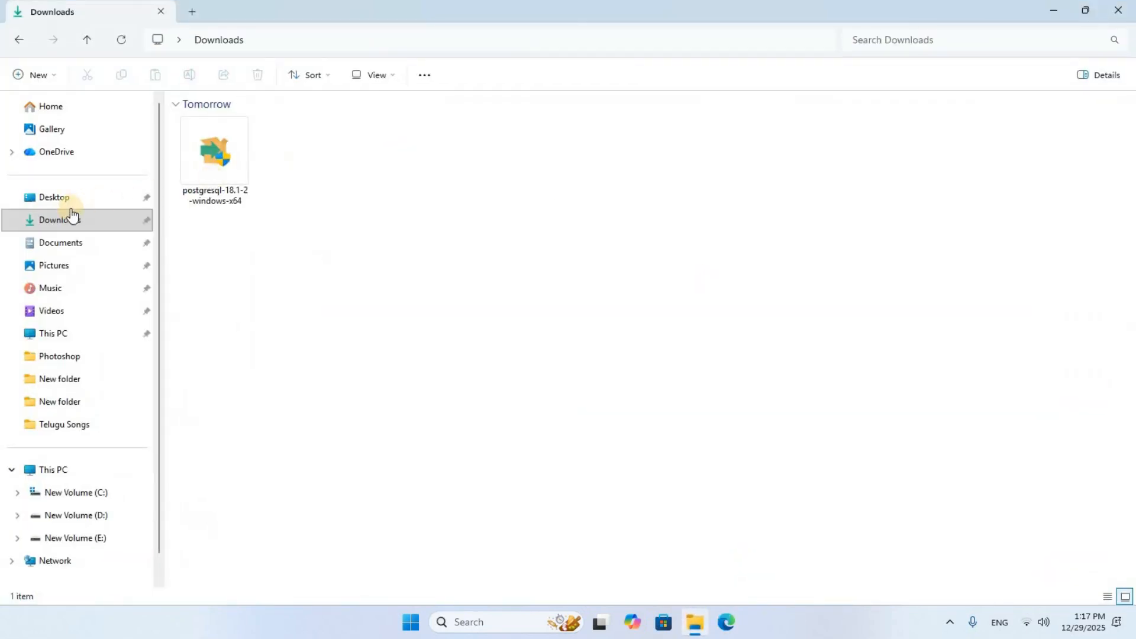
left_click(195, 178)
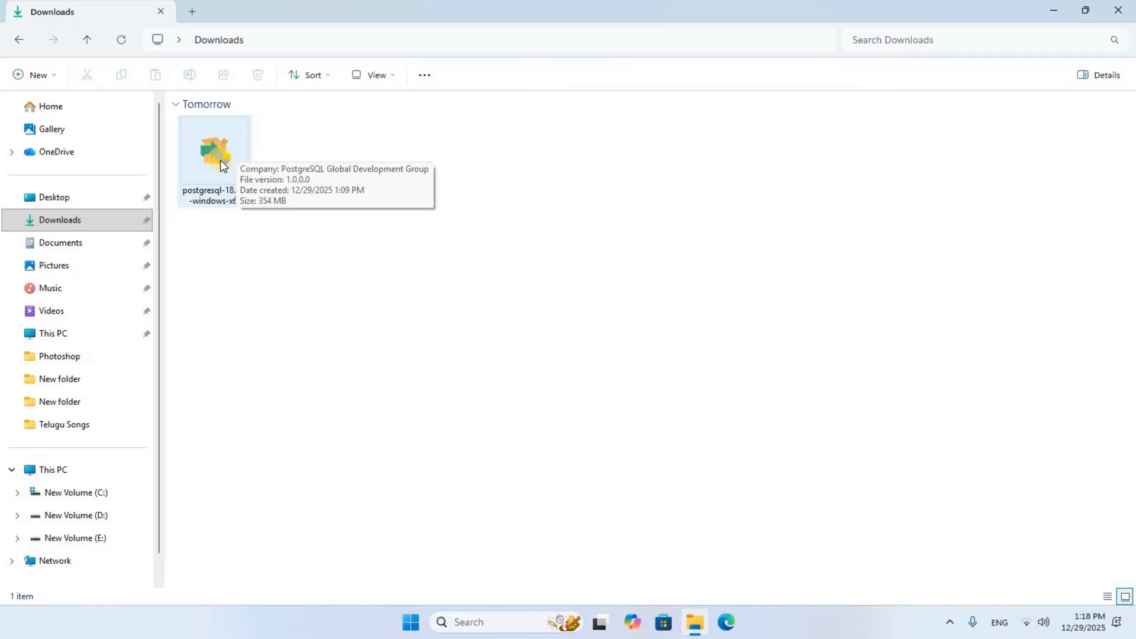
left_click(220, 160)
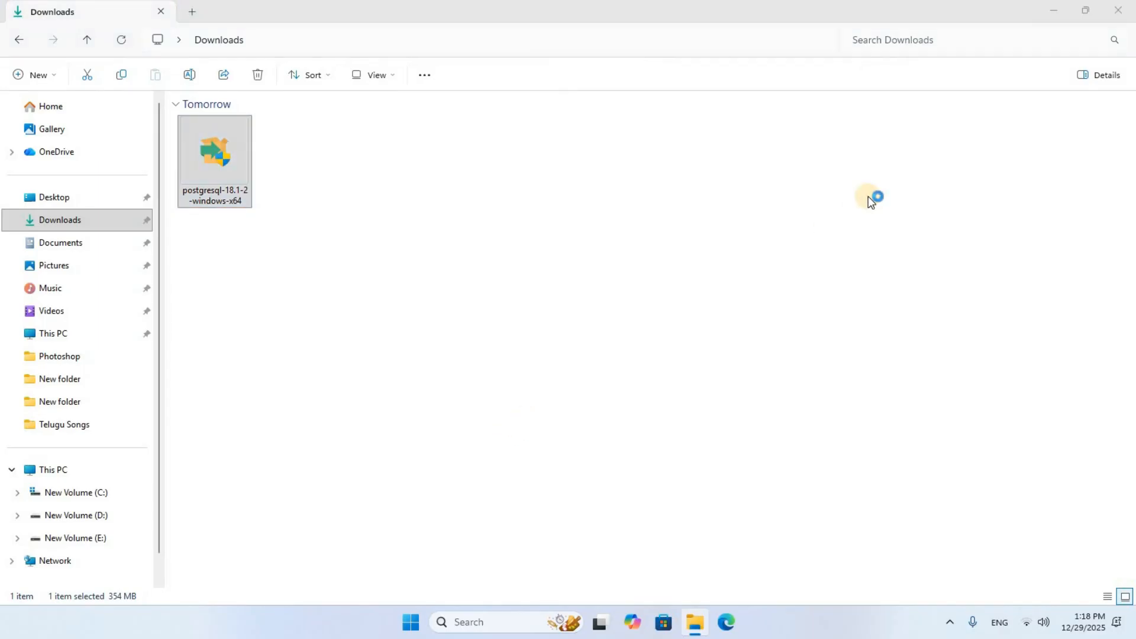
left_click(1049, 11)
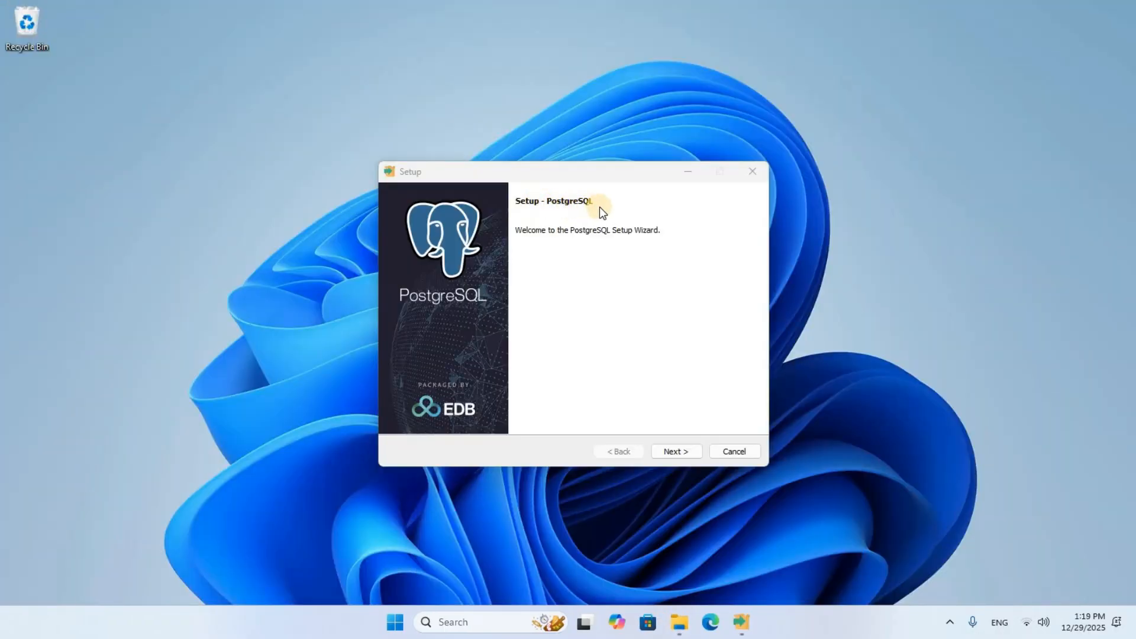
Accept the default install directory, all four components and the C:\Program Files\PostgreSQL\18\data directory.
left_click(667, 453)
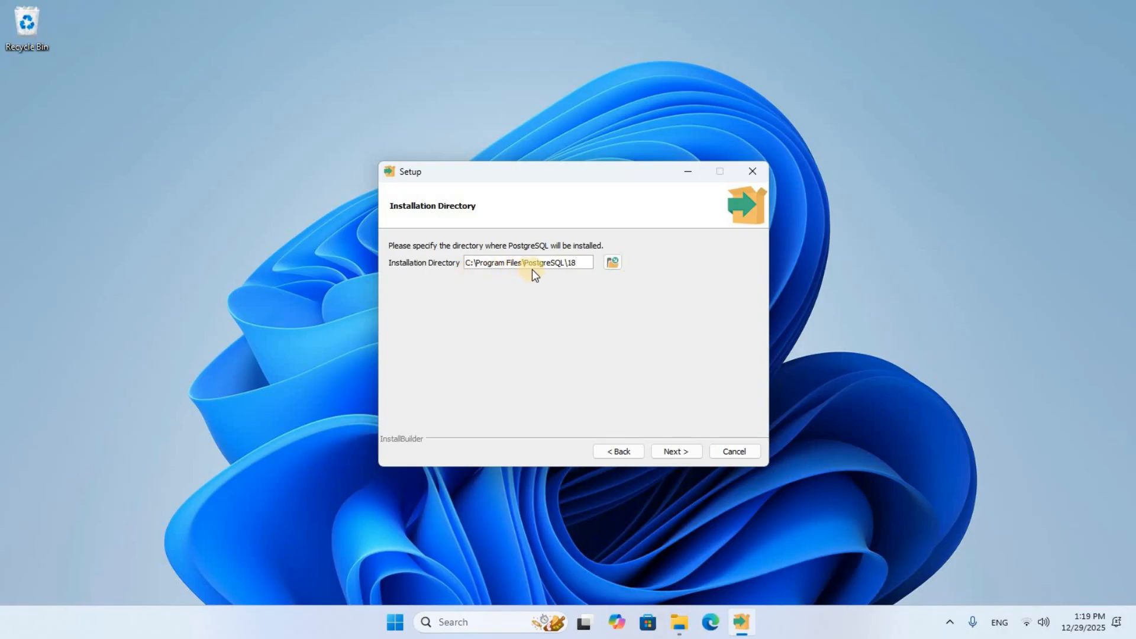
left_click(675, 453)
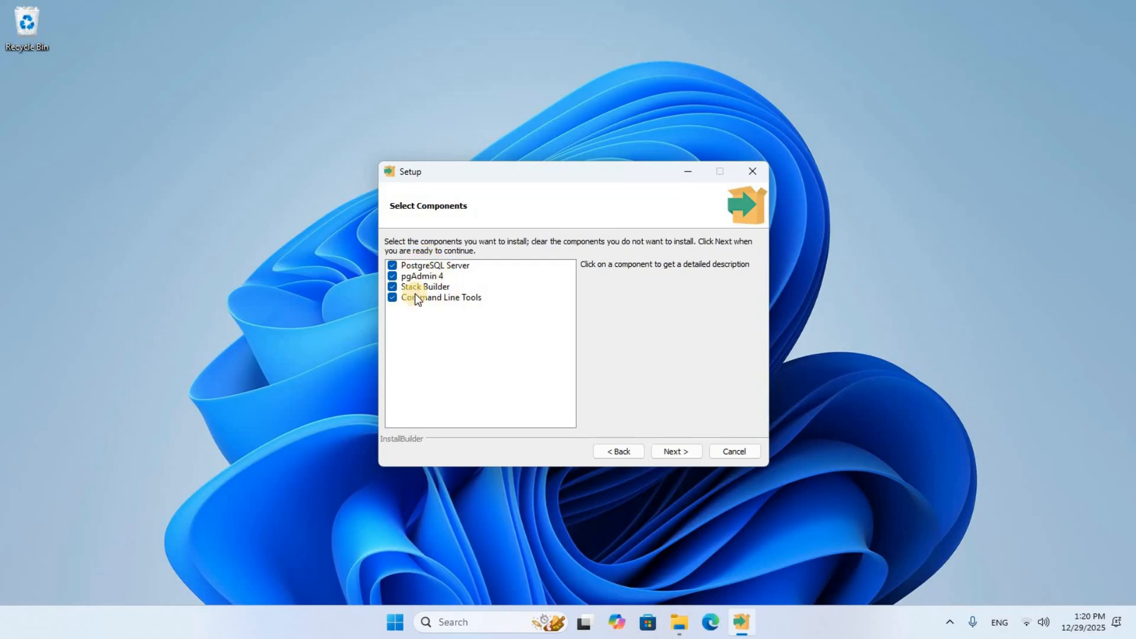
left_click(673, 451)
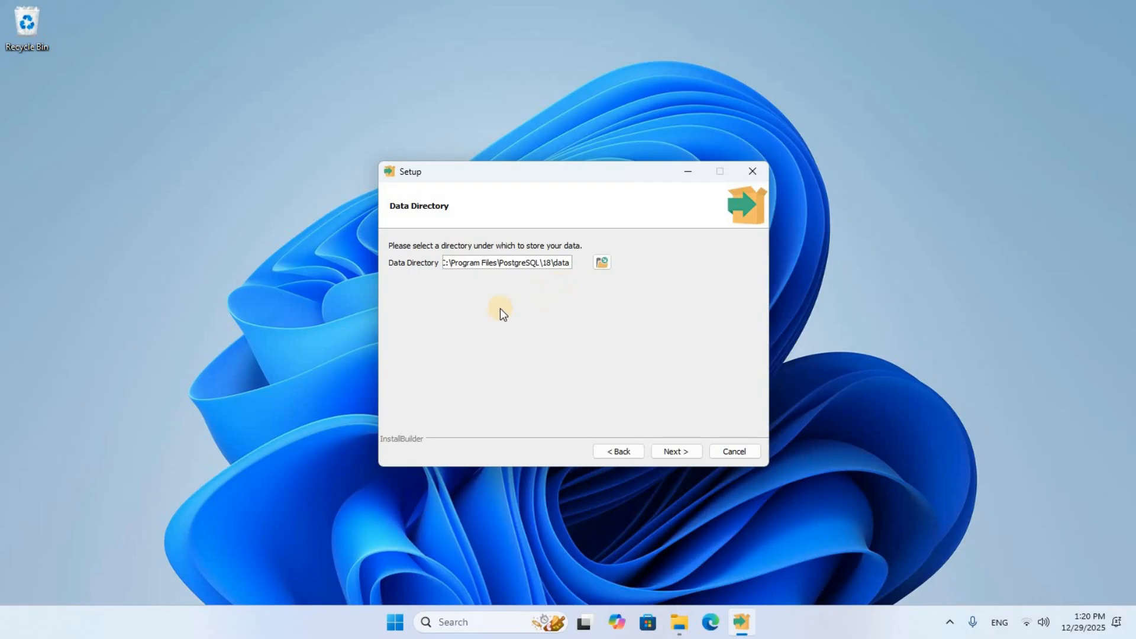
left_click(672, 456)
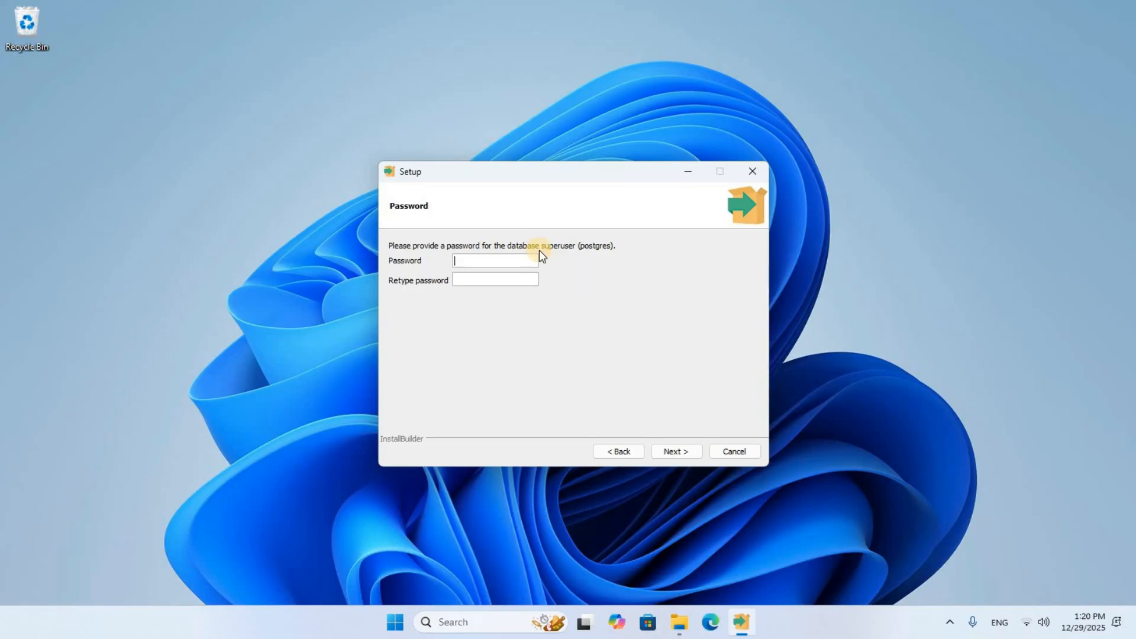
Enter and confirm the postgres superuser password.
left_click(473, 264)
type("123456")
left_click(678, 452)
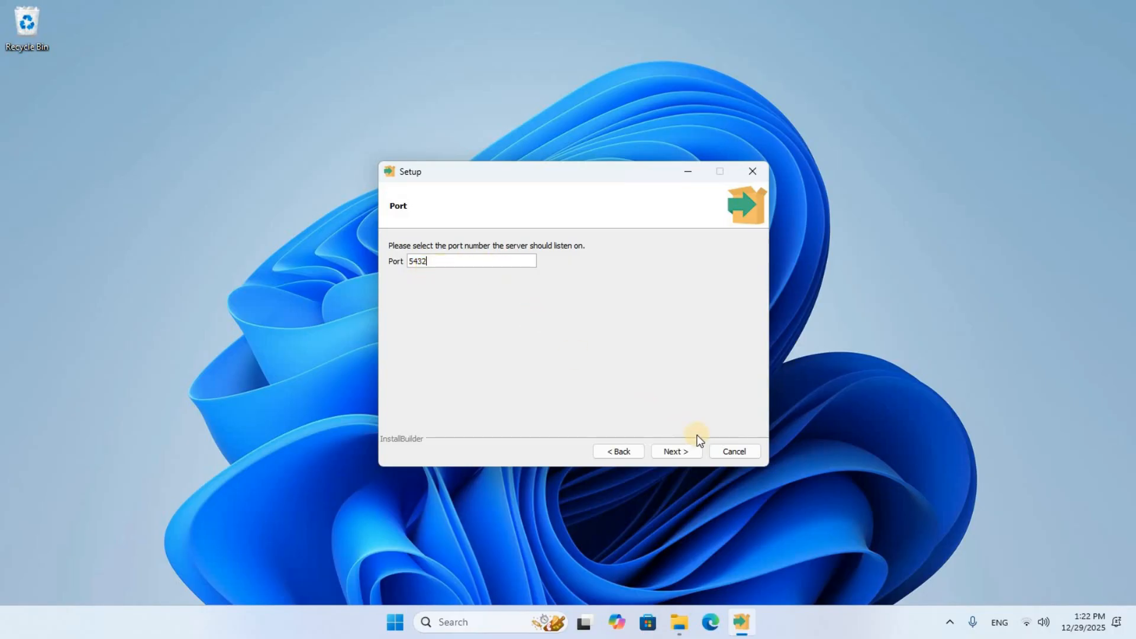
Keep port 5432 and set the database cluster locale to English.
left_click(677, 451)
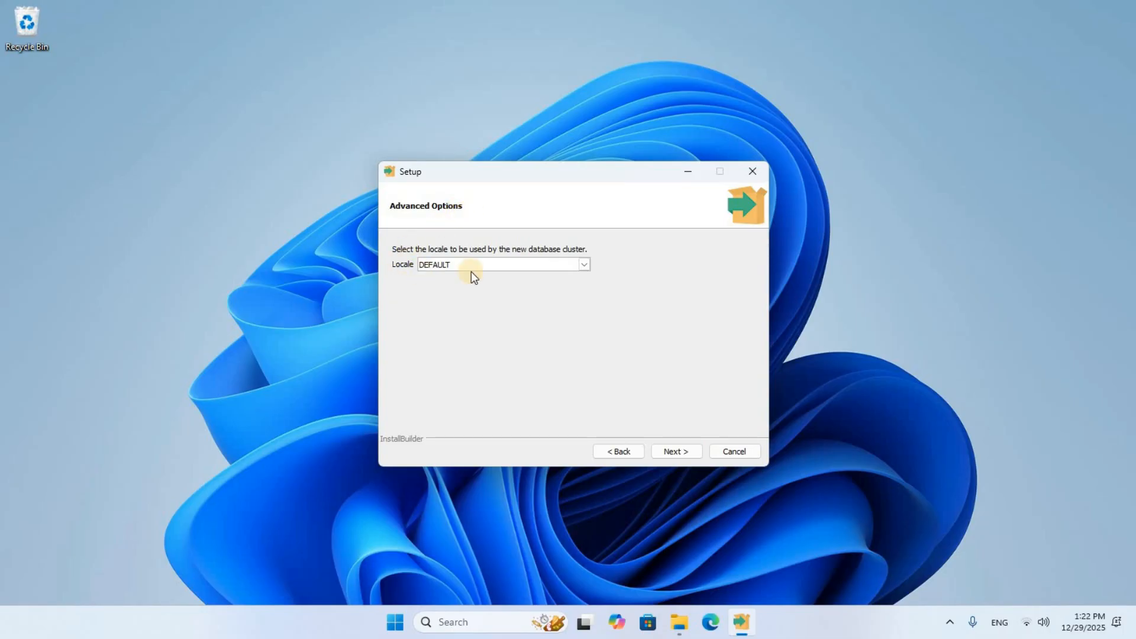
left_click(584, 266)
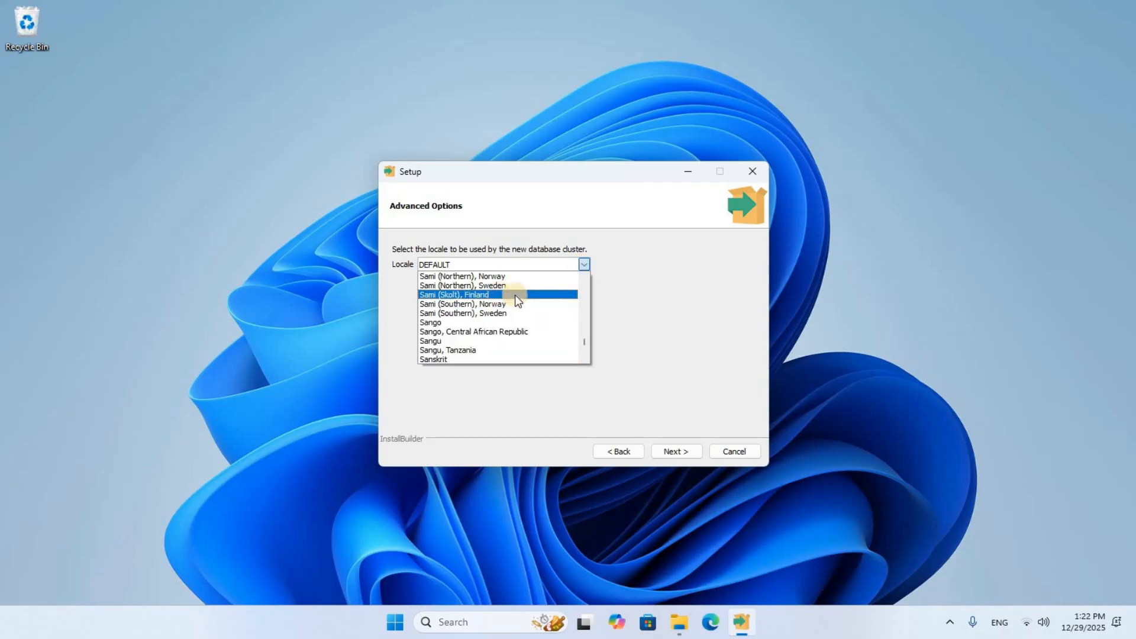
scroll(588, 287, "up", 20)
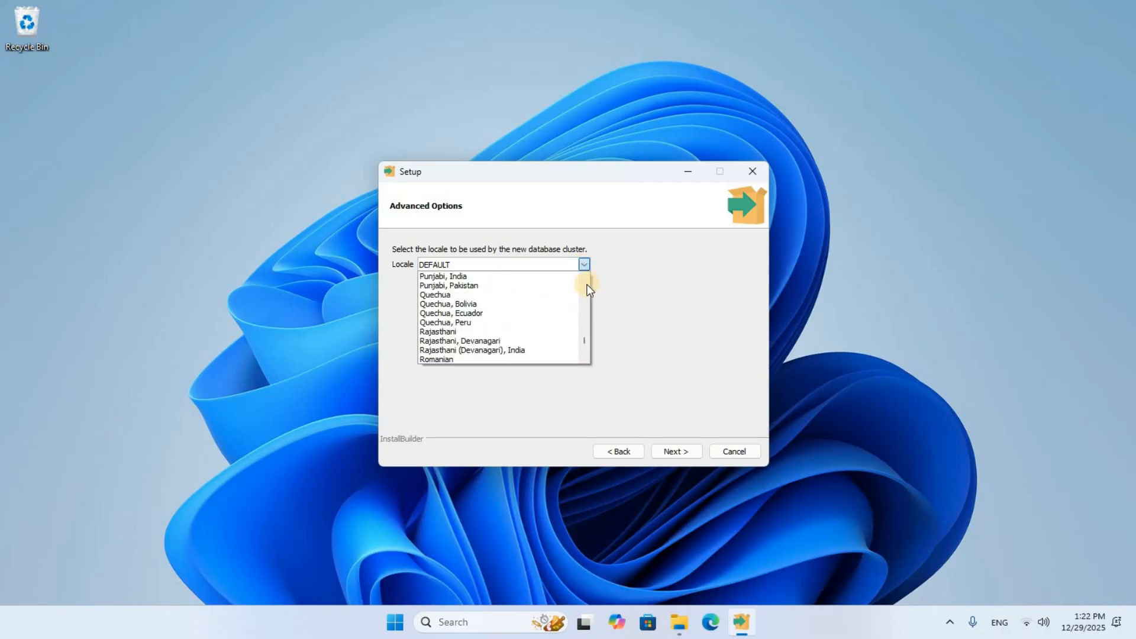
left_click(440, 293)
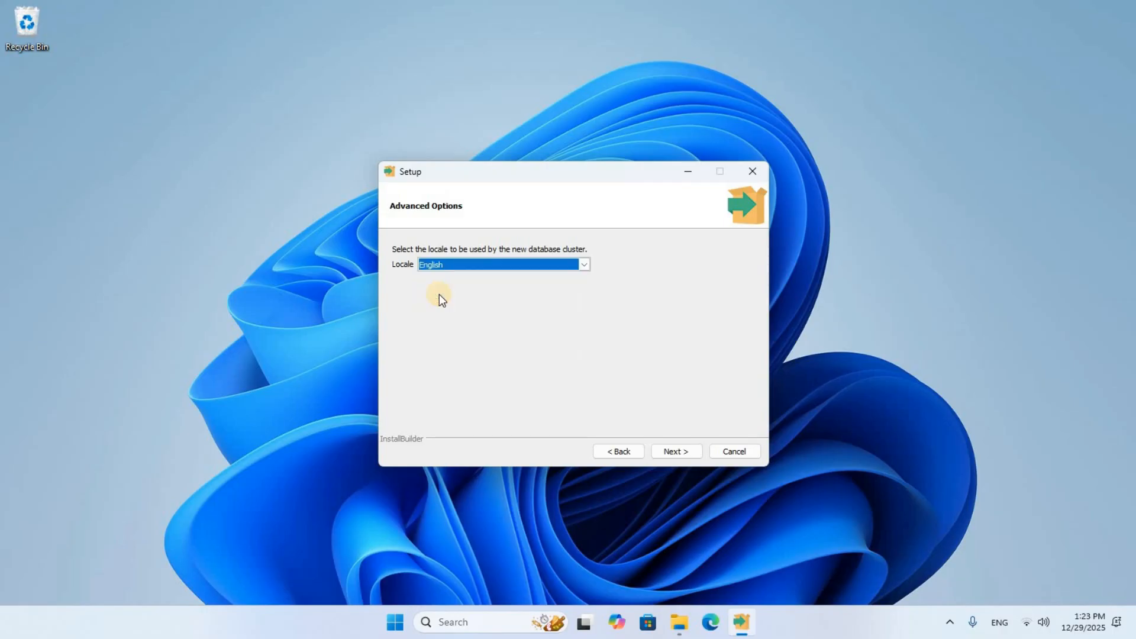
left_click(676, 452)
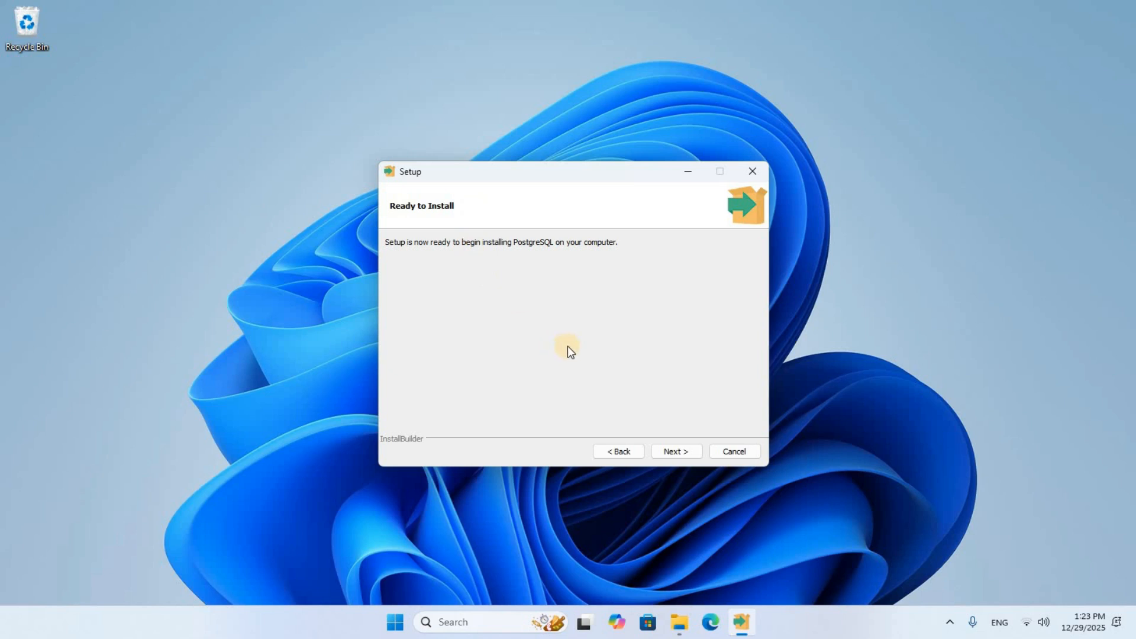
Install PostgreSQL 18 and finish setup with Stack Builder launching at exit.
left_click(674, 453)
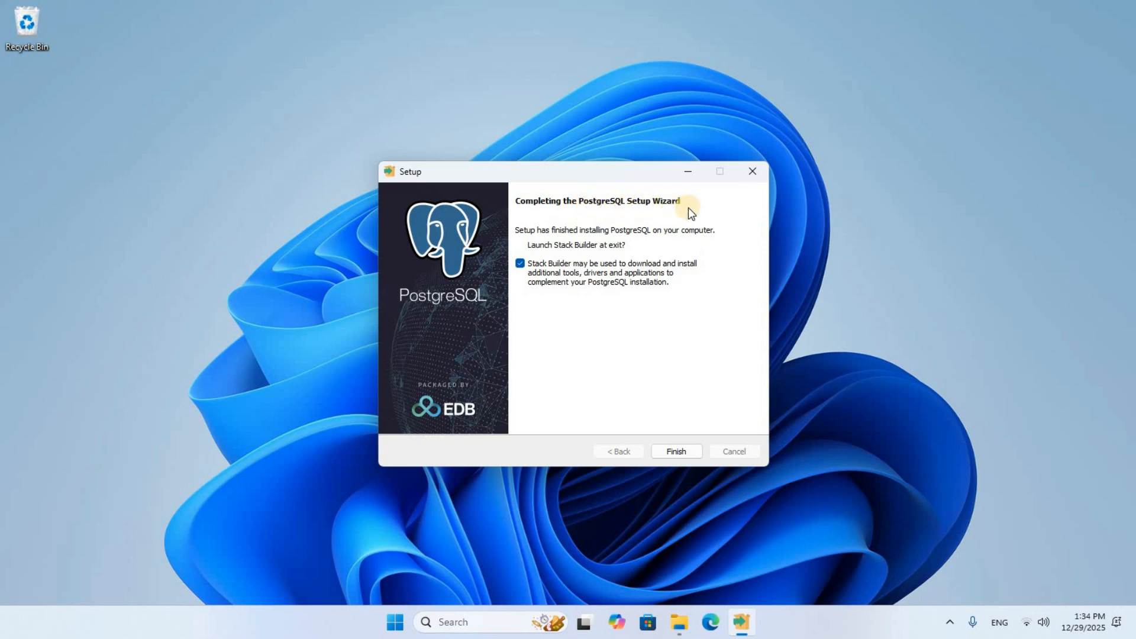
left_click(677, 452)
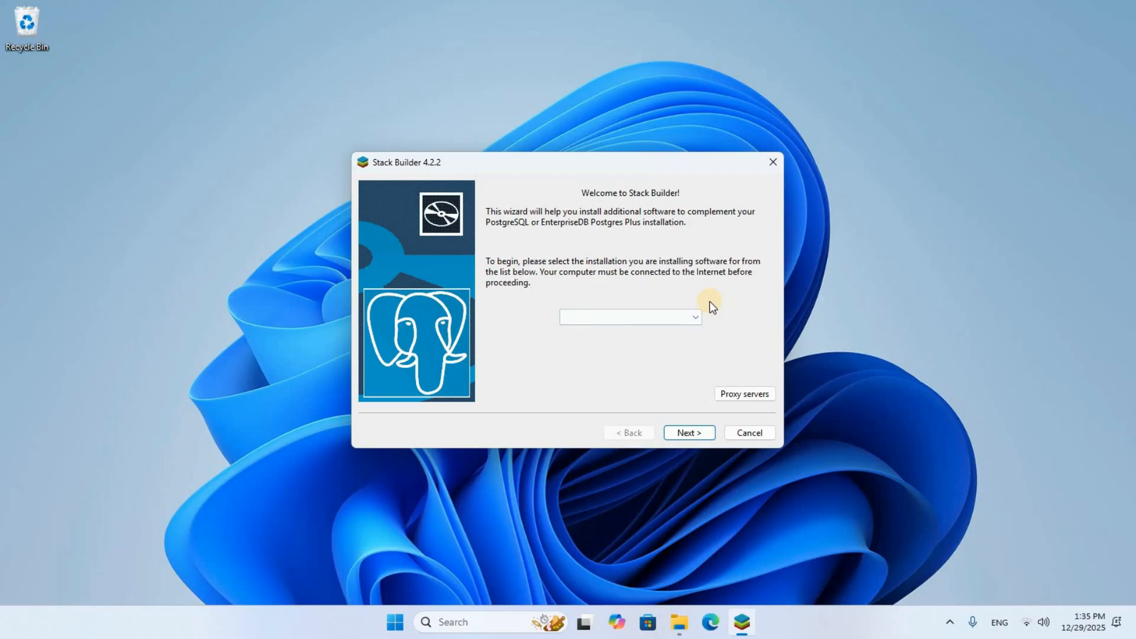
Cancel Stack Builder 4.2.2 and confirm exiting the wizard.
left_click(759, 438)
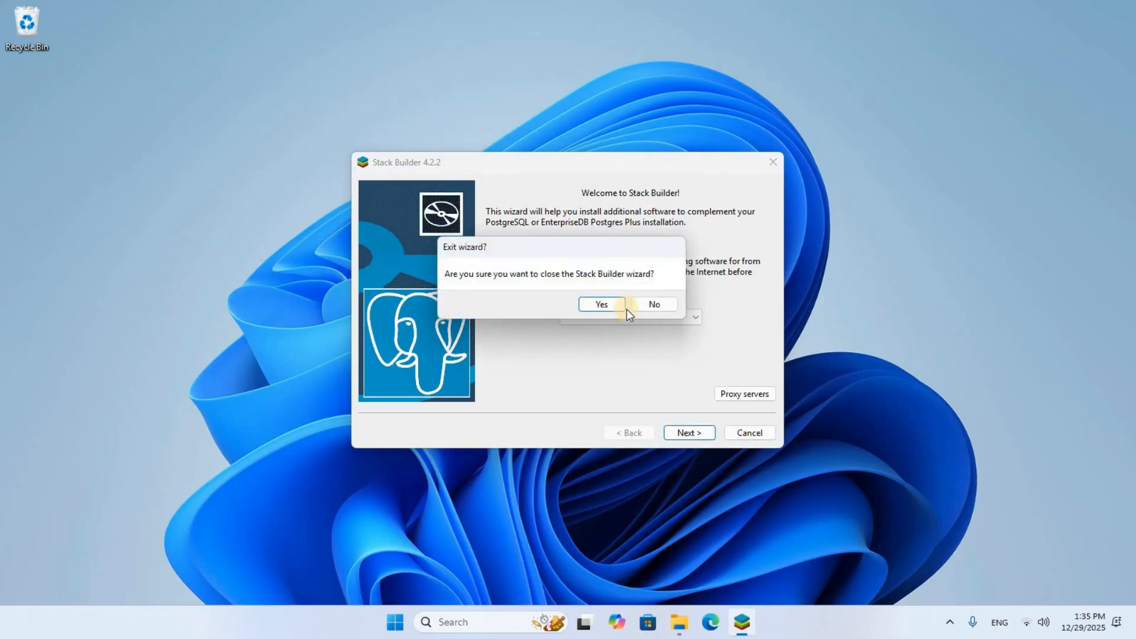
left_click(602, 307)
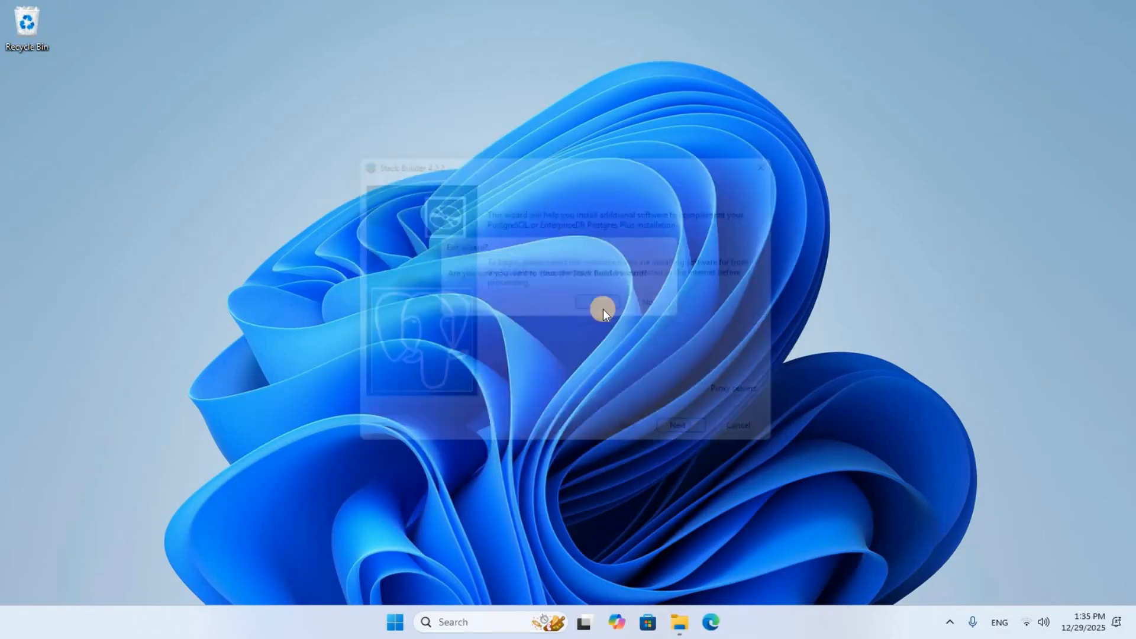
Search Windows for 'pgad' and launch pgAdmin 4 from the results.
left_click(483, 622)
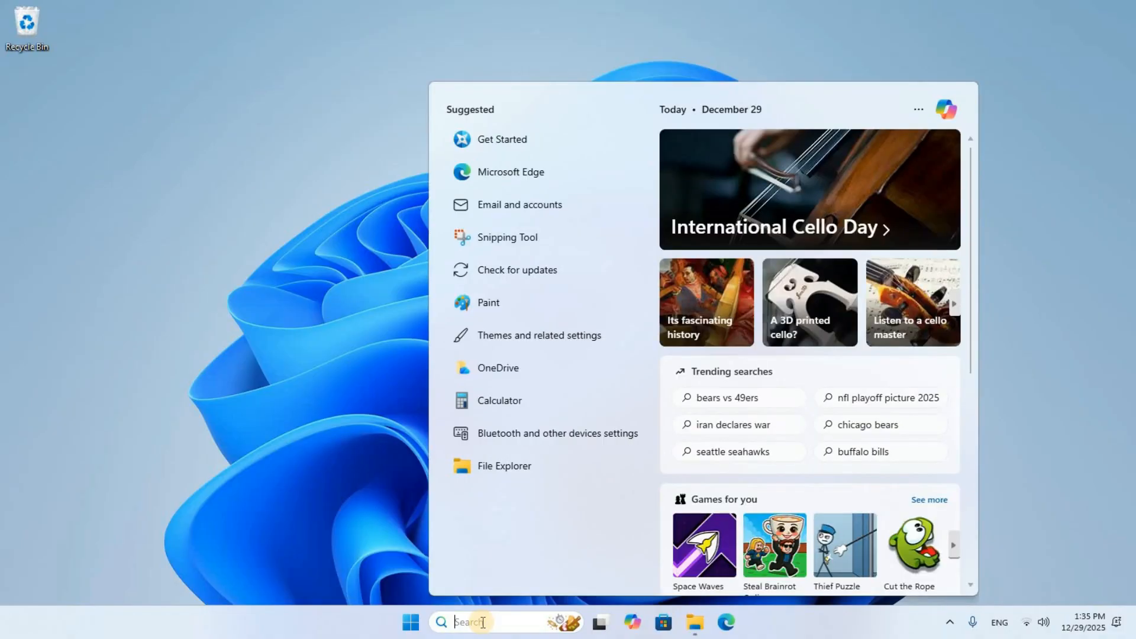
type("pgad")
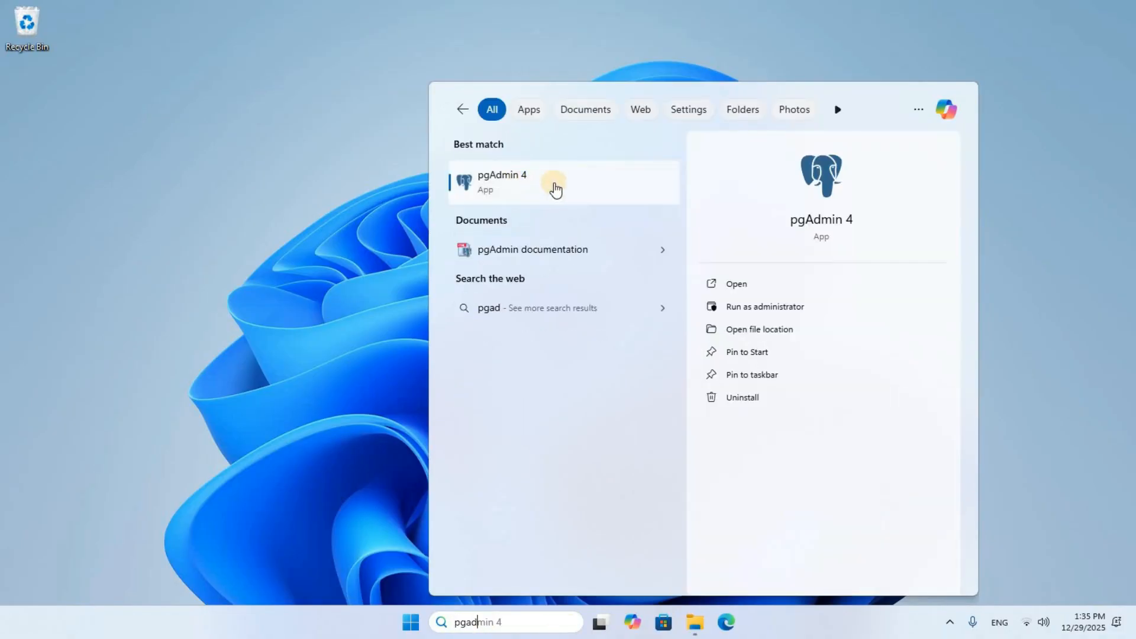
left_click(613, 192)
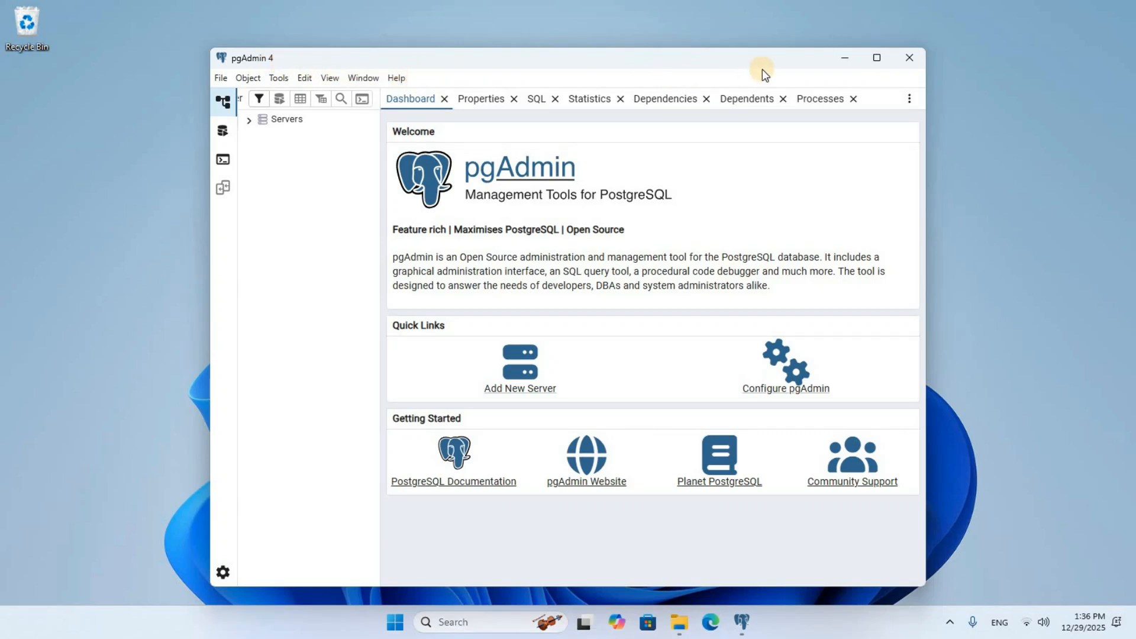
Maximize the pgAdmin 4 window.
left_click(877, 58)
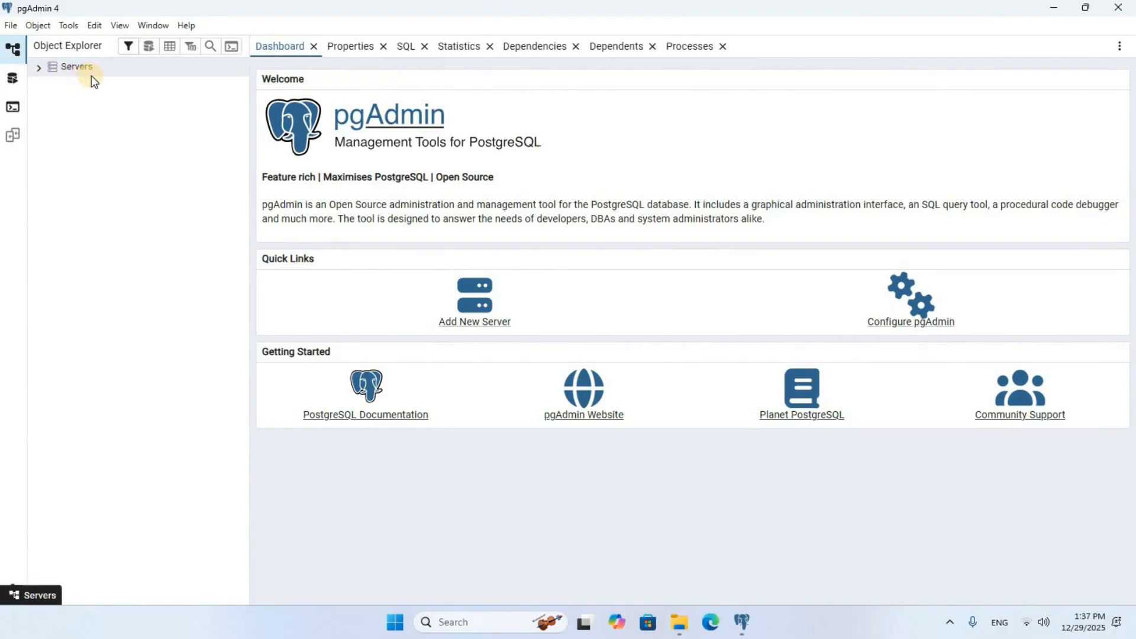
Expand Servers and connect to PostgreSQL 18 with the postgres password, ticking Save Password.
left_click(37, 69)
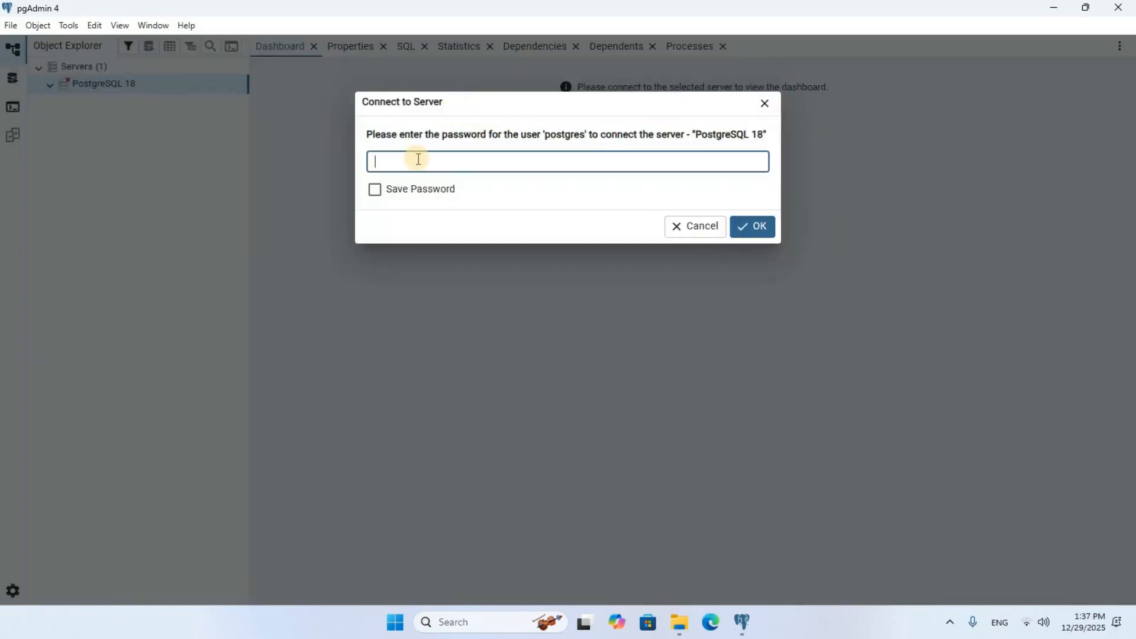
type("******")
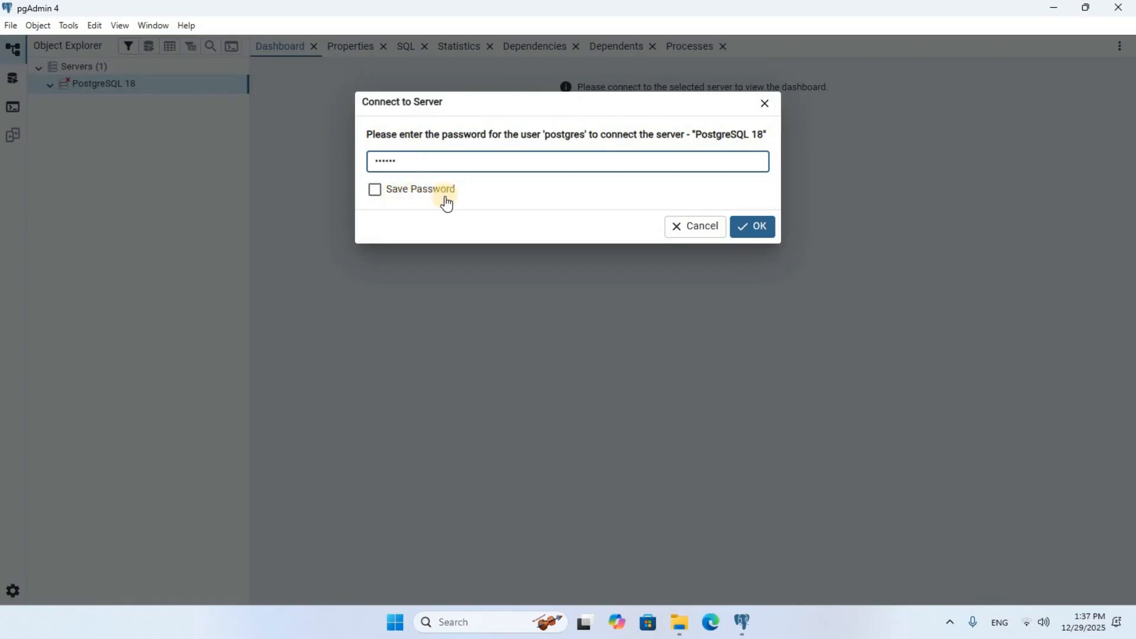
left_click(377, 193)
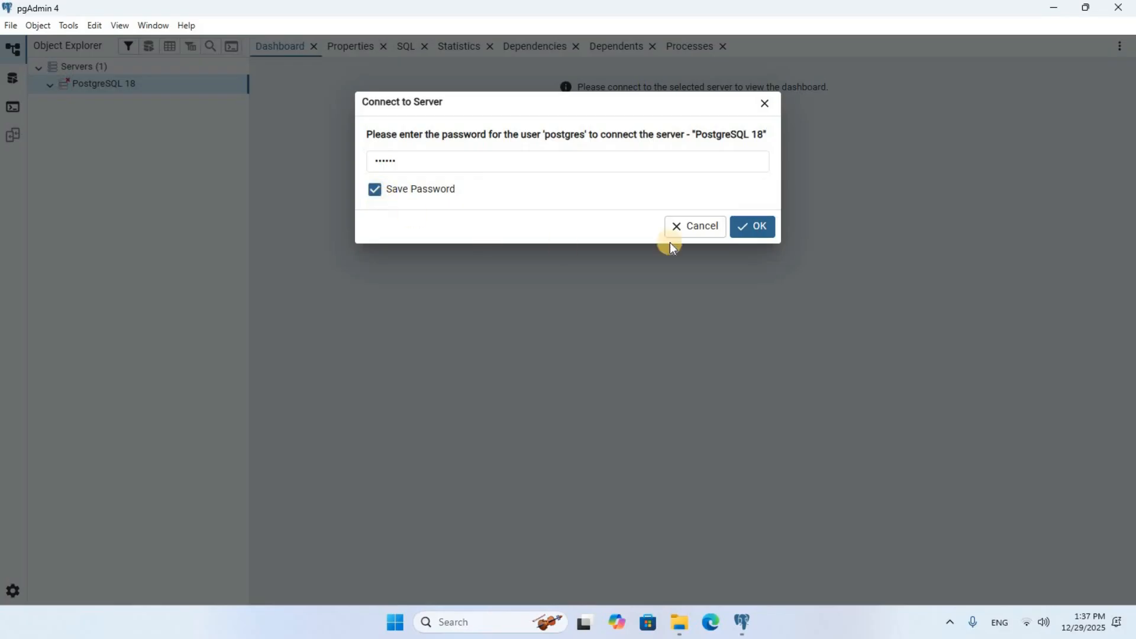
left_click(752, 226)
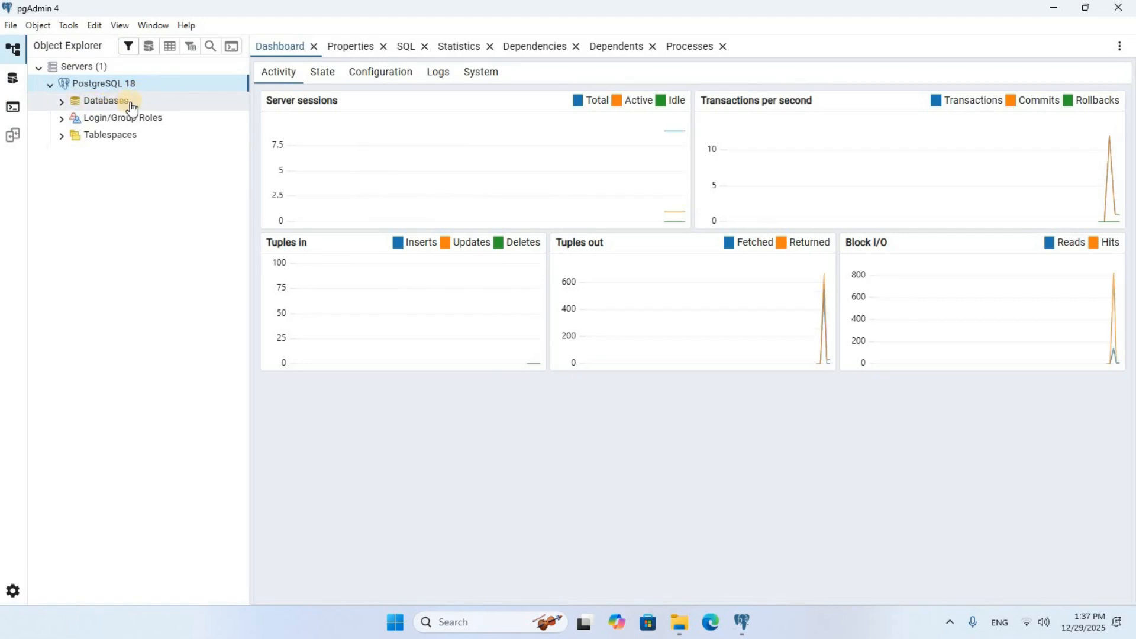
Create a new database named Charytech under the PostgreSQL 18 server's Databases group.
left_click(60, 105)
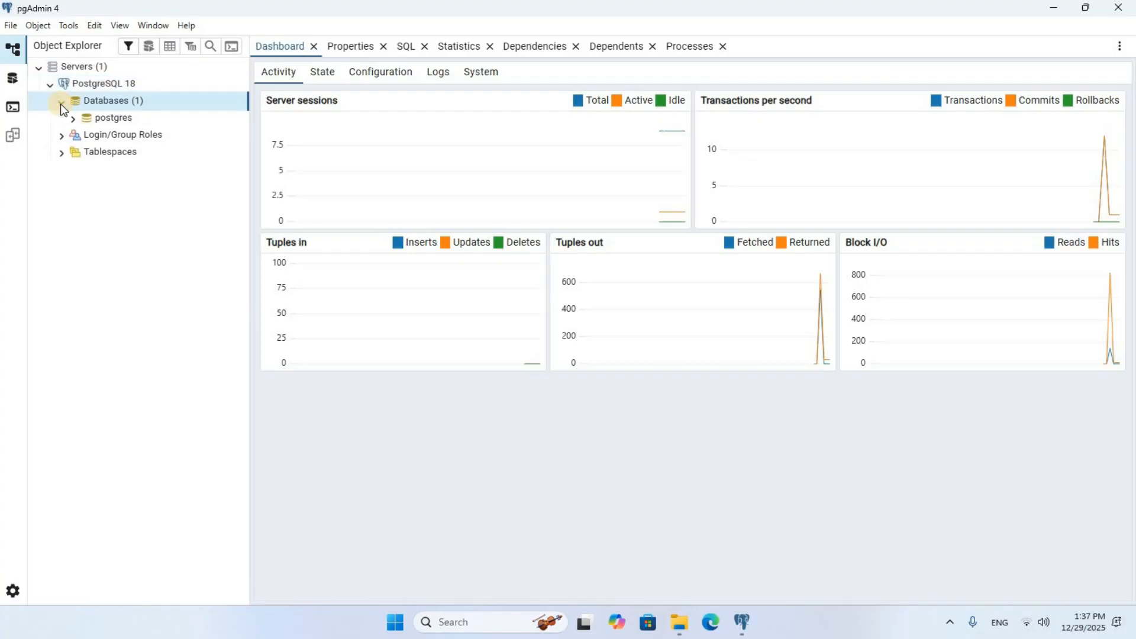
left_click(112, 117)
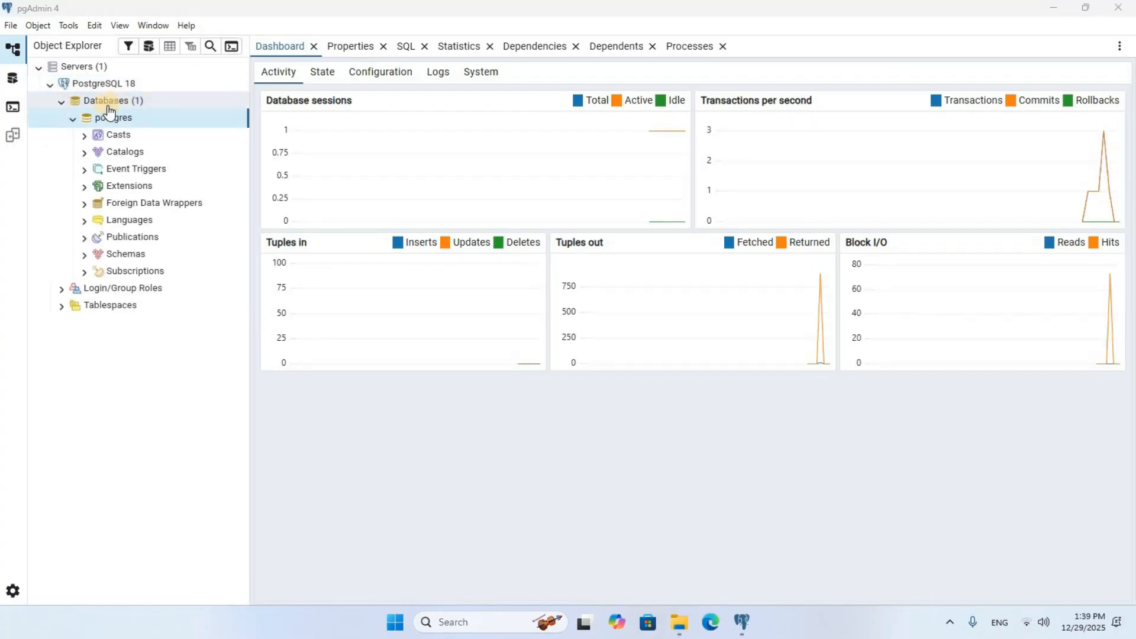
left_click(141, 108)
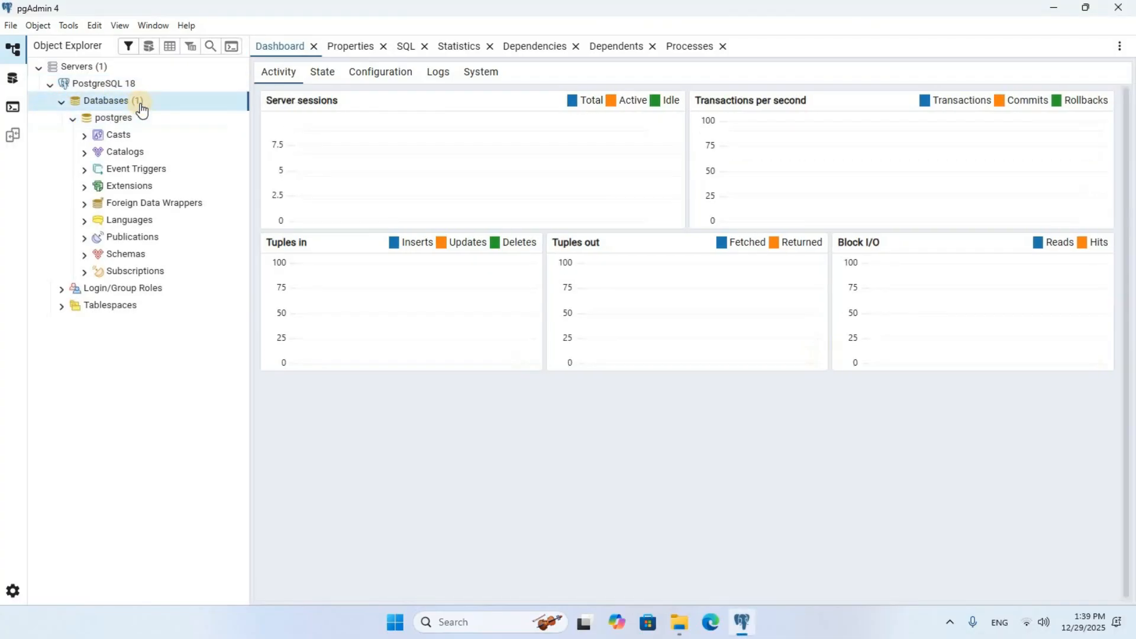
right_click(141, 109)
mouse_move(204, 122)
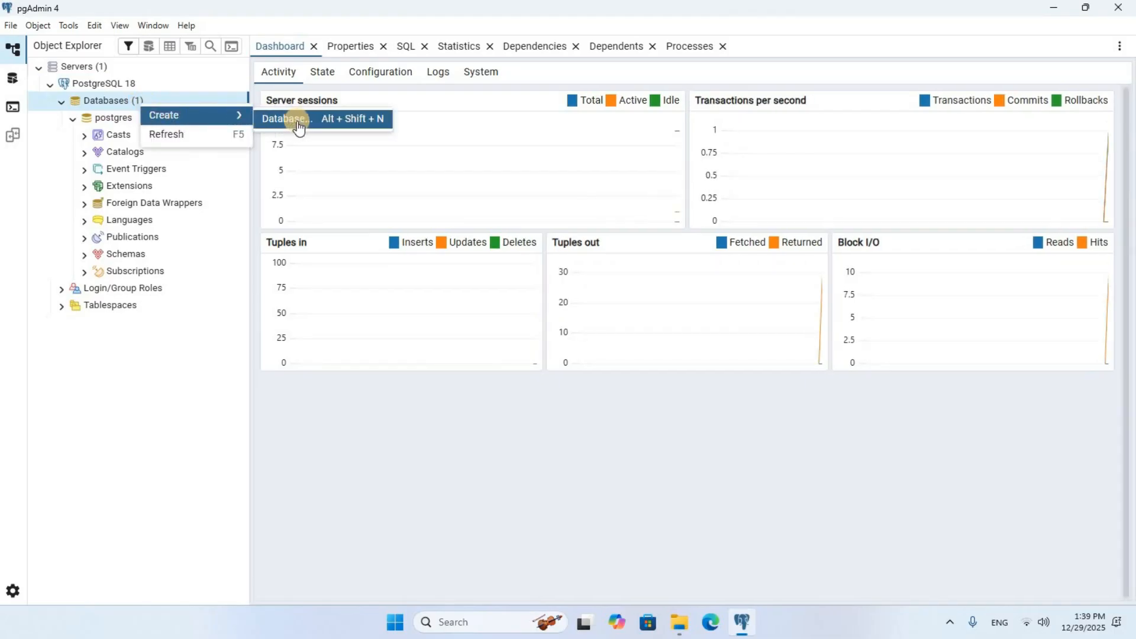
left_click(317, 121)
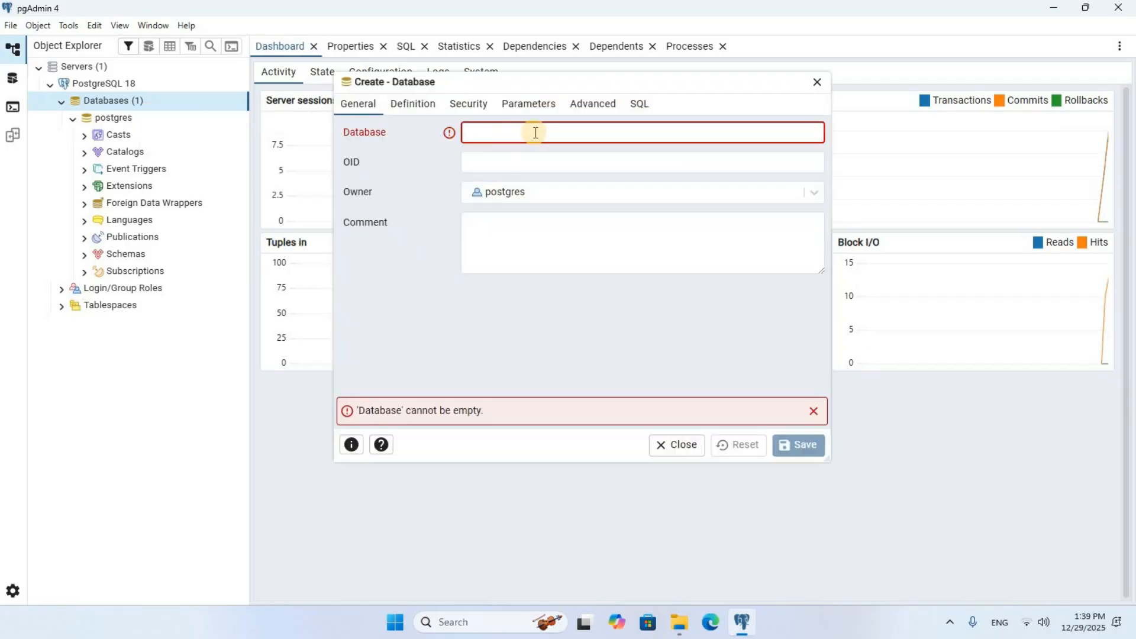
type("Charytech")
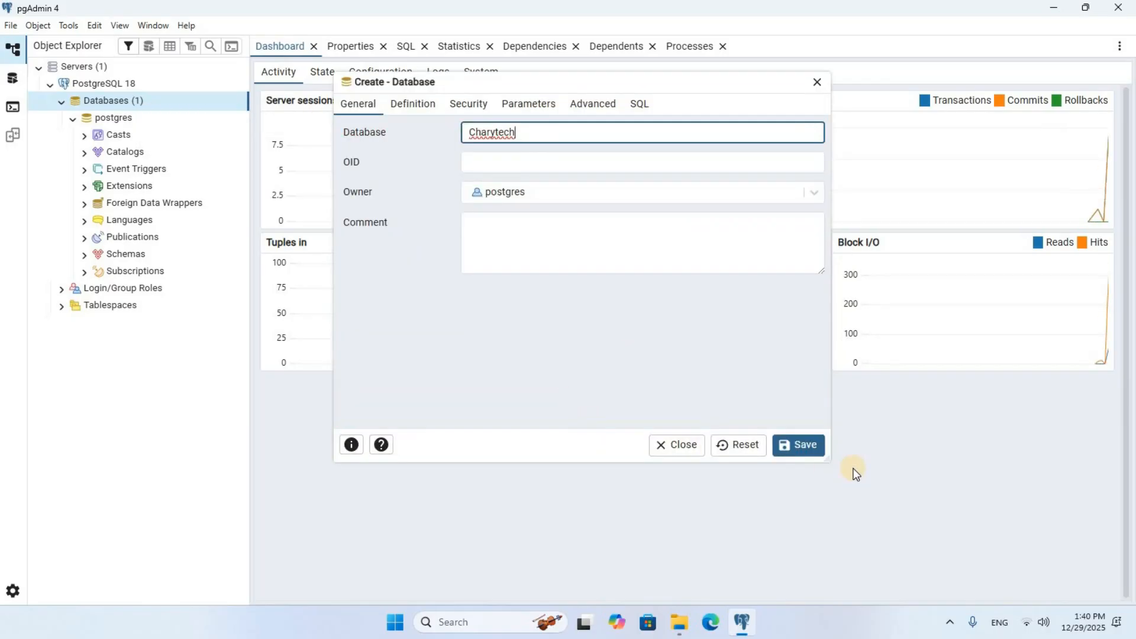
left_click(802, 456)
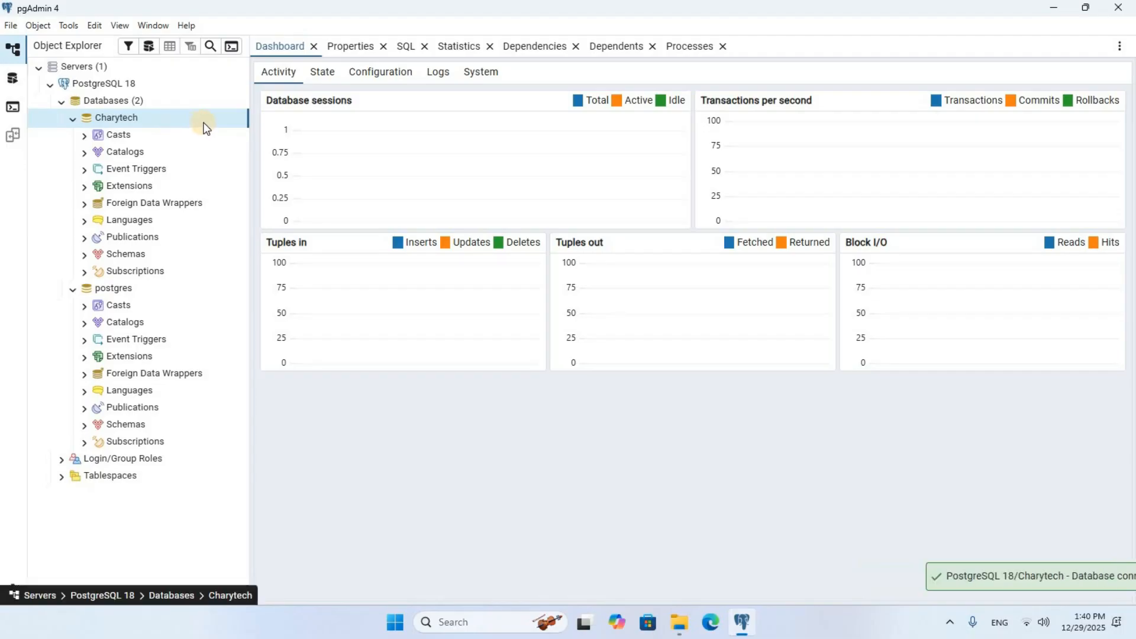
Open an empty Query Tool on Charytech from the public schema's Tables folder.
left_click(84, 253)
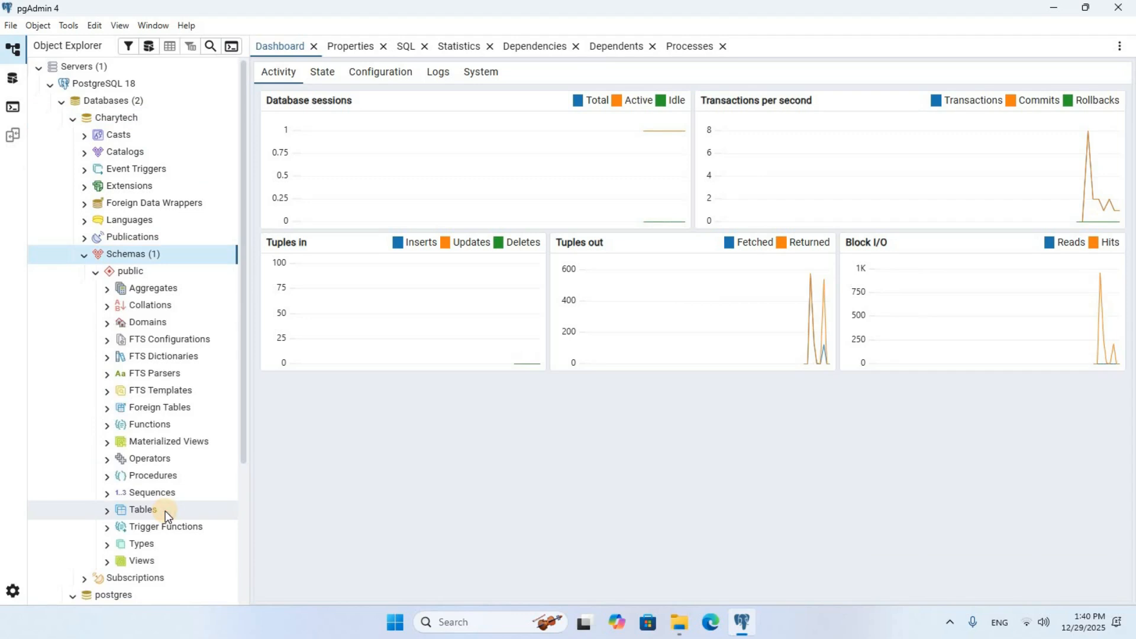
left_click(165, 510)
right_click(165, 511)
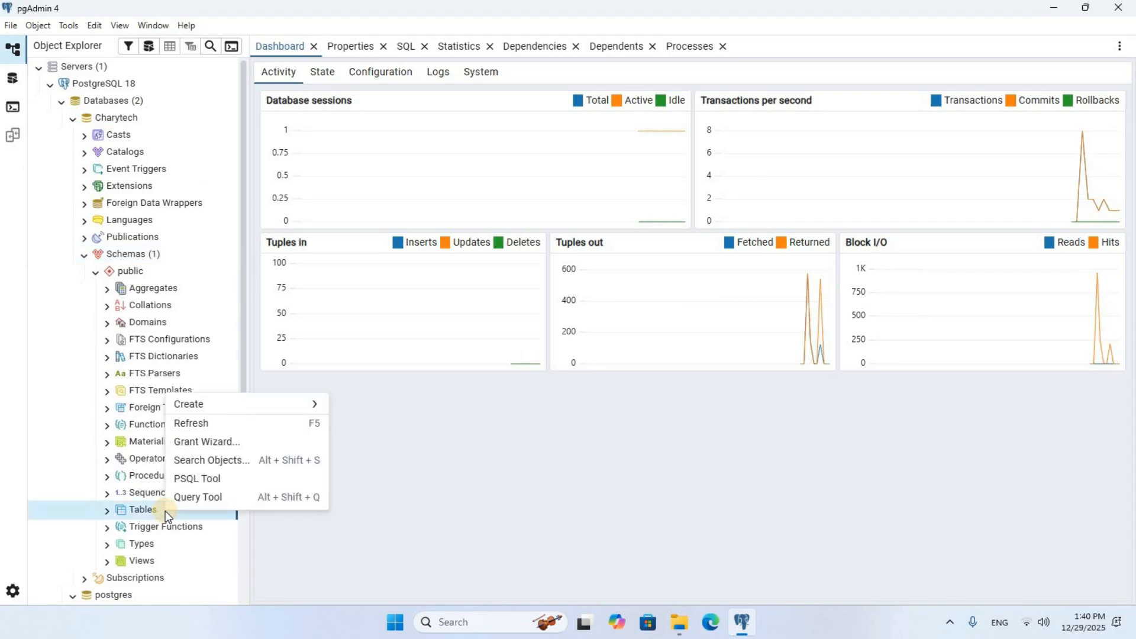
left_click(237, 496)
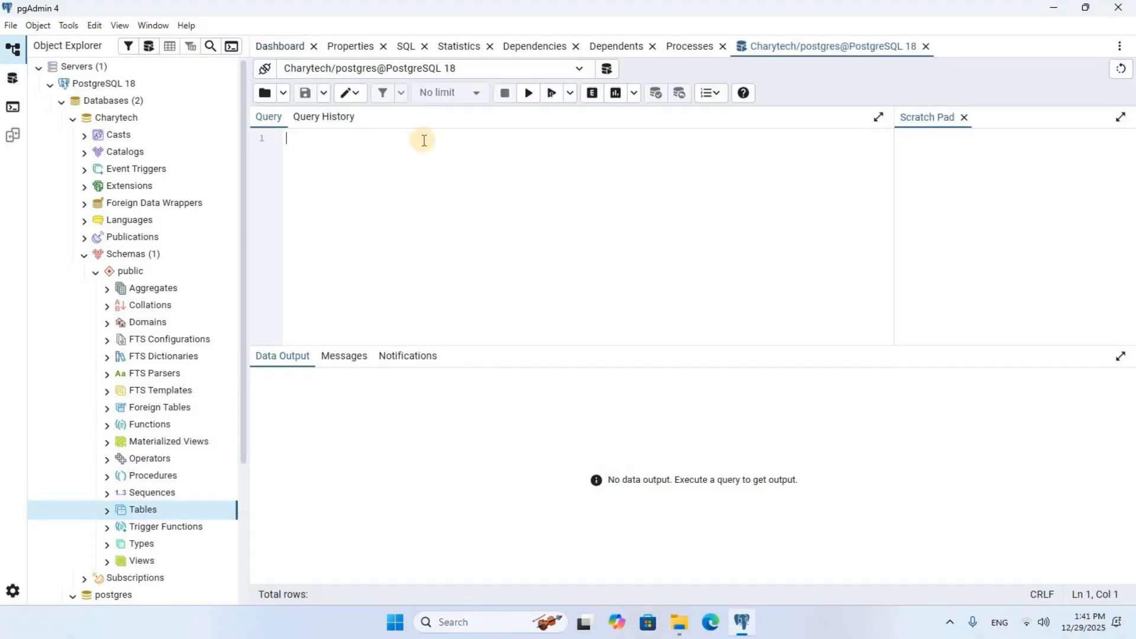
Minimize pgAdmin and launch SQL Shell (psql) by searching Windows for 'sql shell'.
left_click(1051, 7)
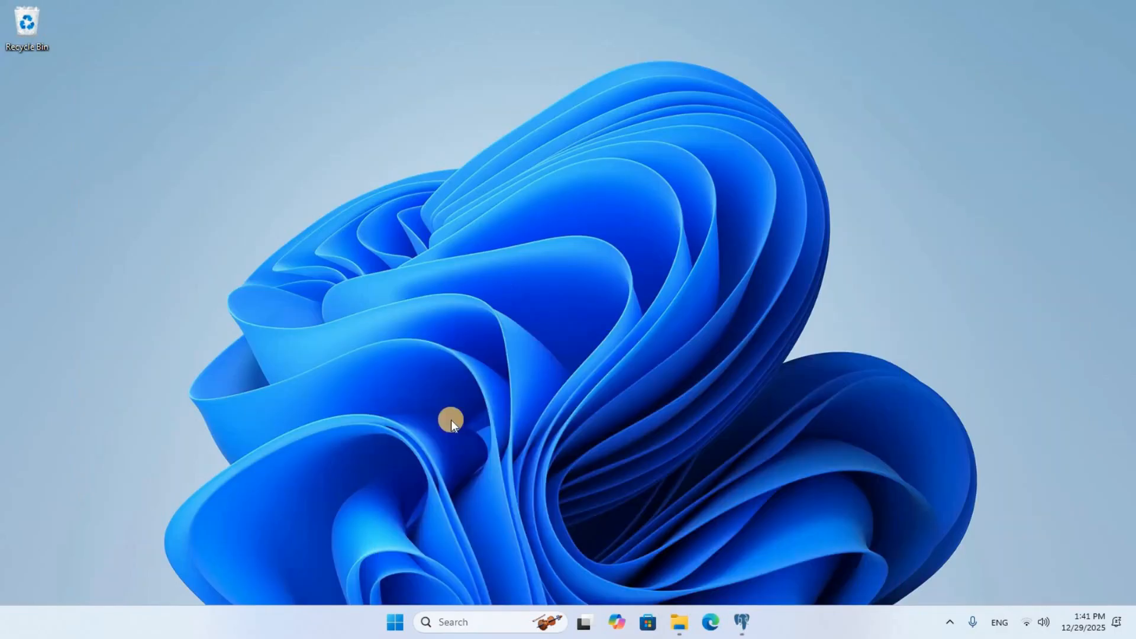
left_click(454, 626)
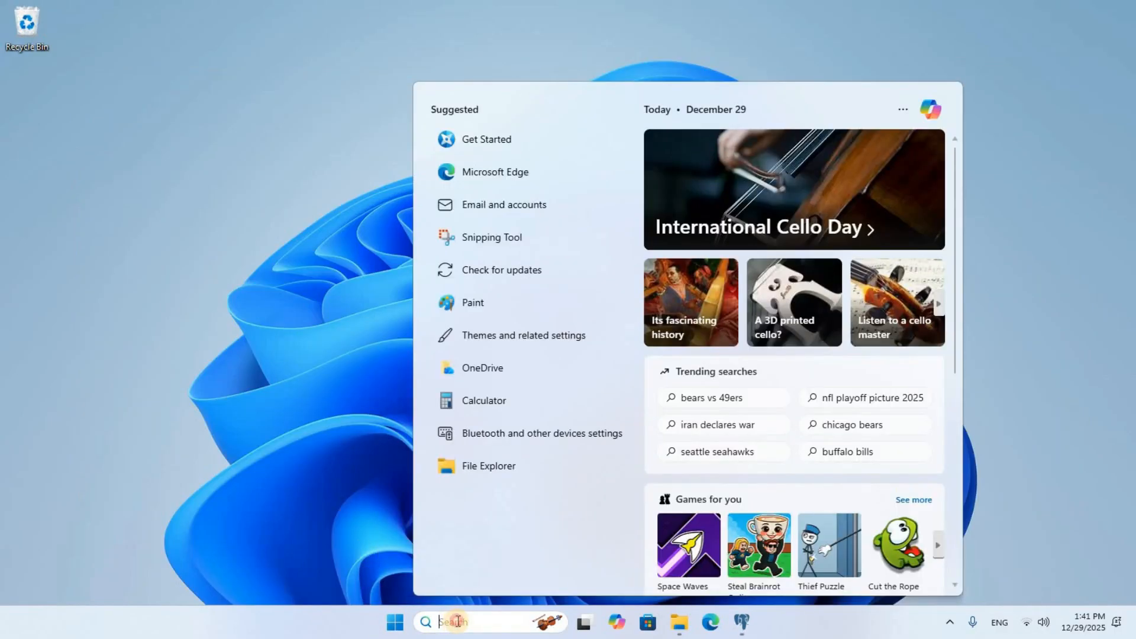
type("sql shell")
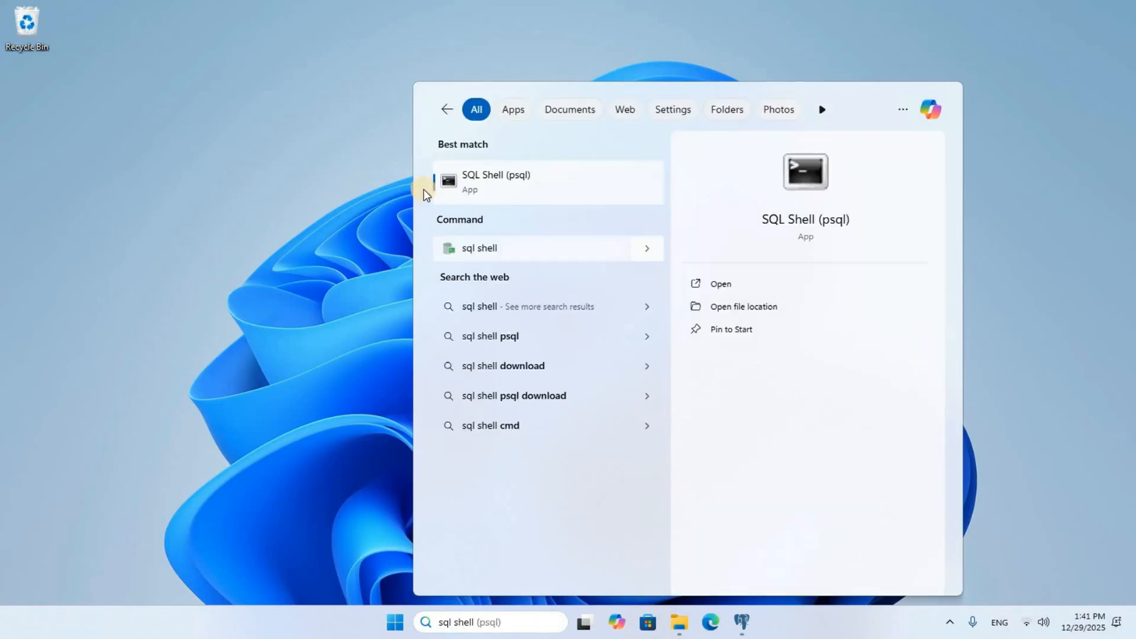
left_click(517, 188)
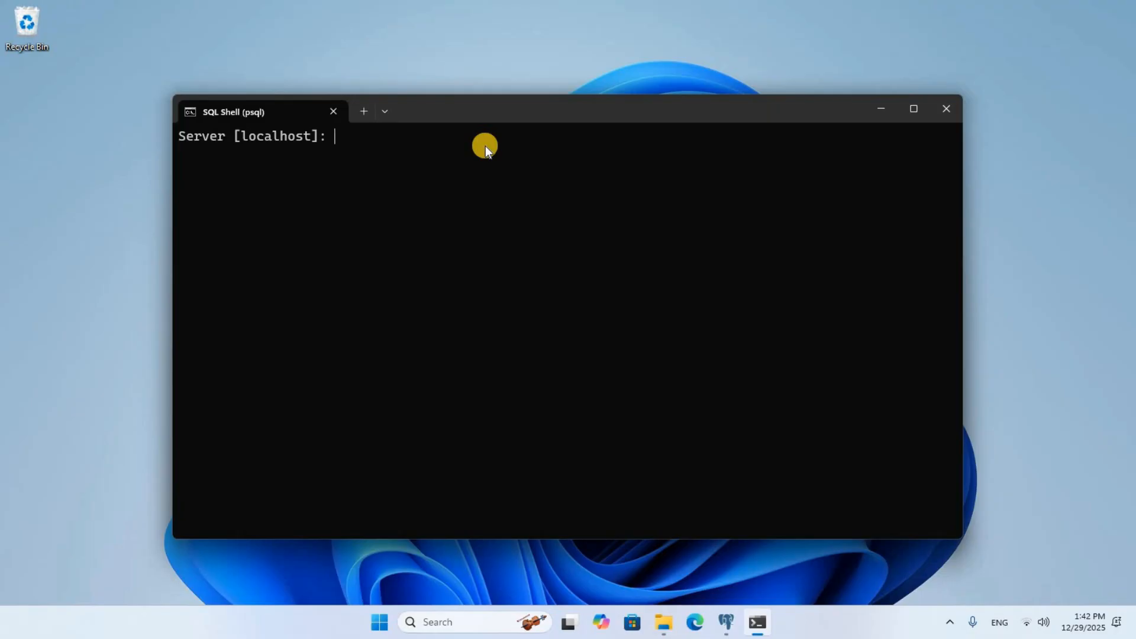
Log in to psql with the default localhost connection settings and the account password, then type \dt.
key("Return")
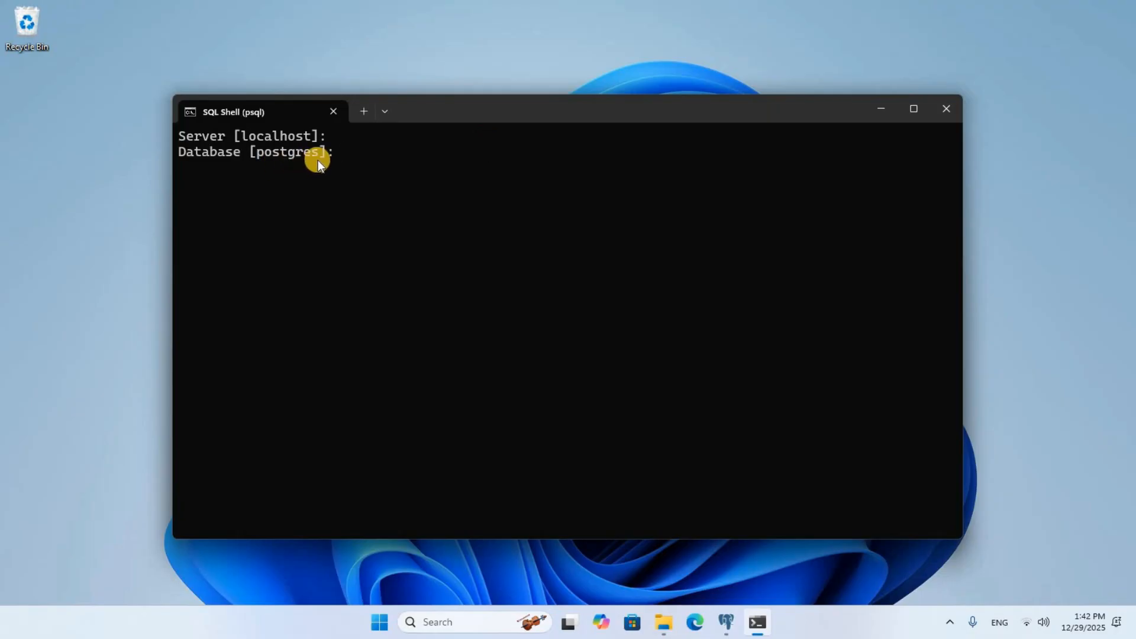
key("Return")
key("Return")
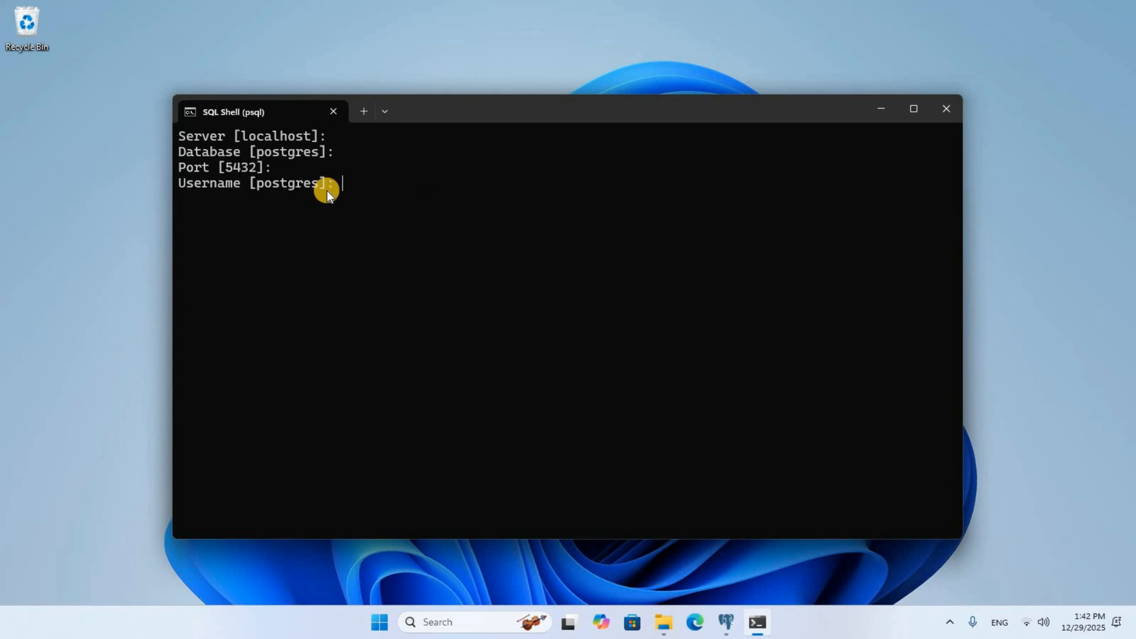
key("Return")
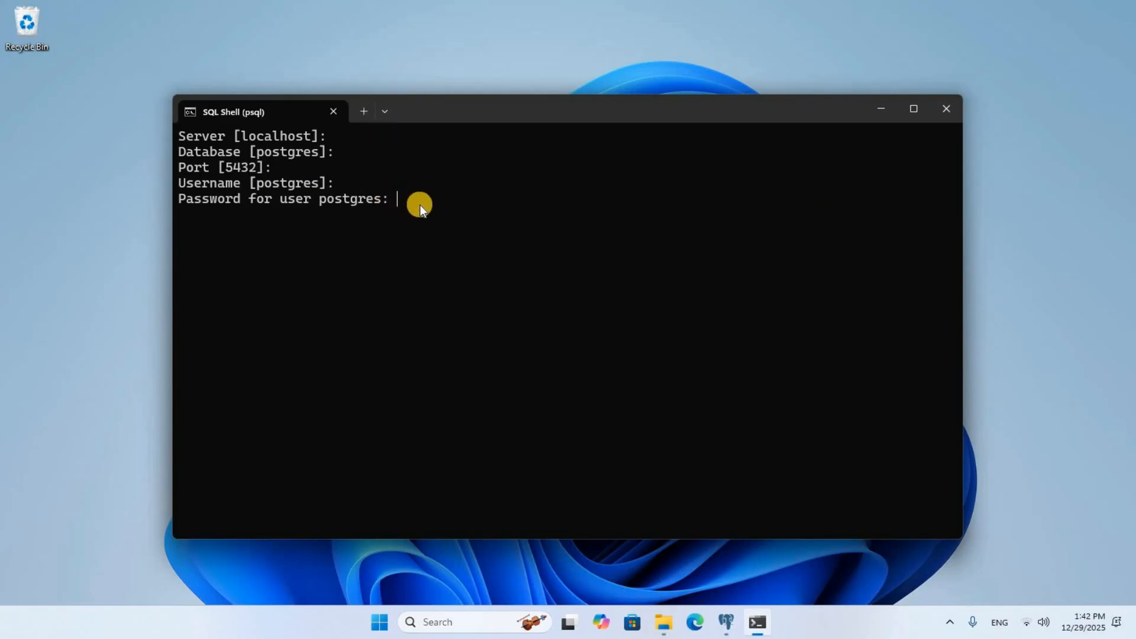
key("Return")
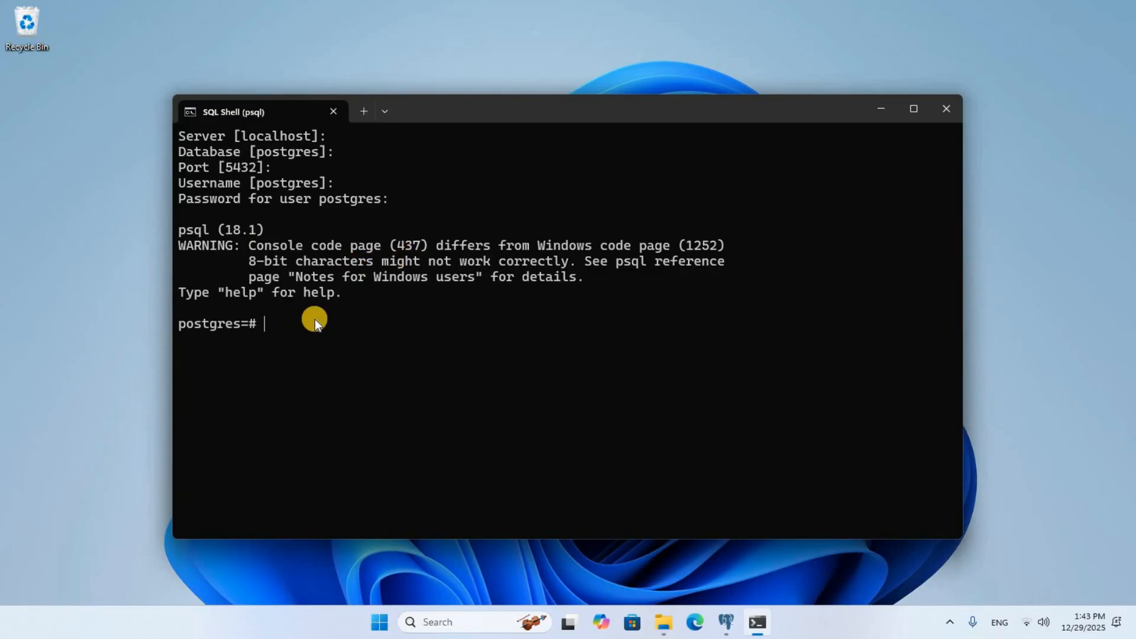
type("\\dt")
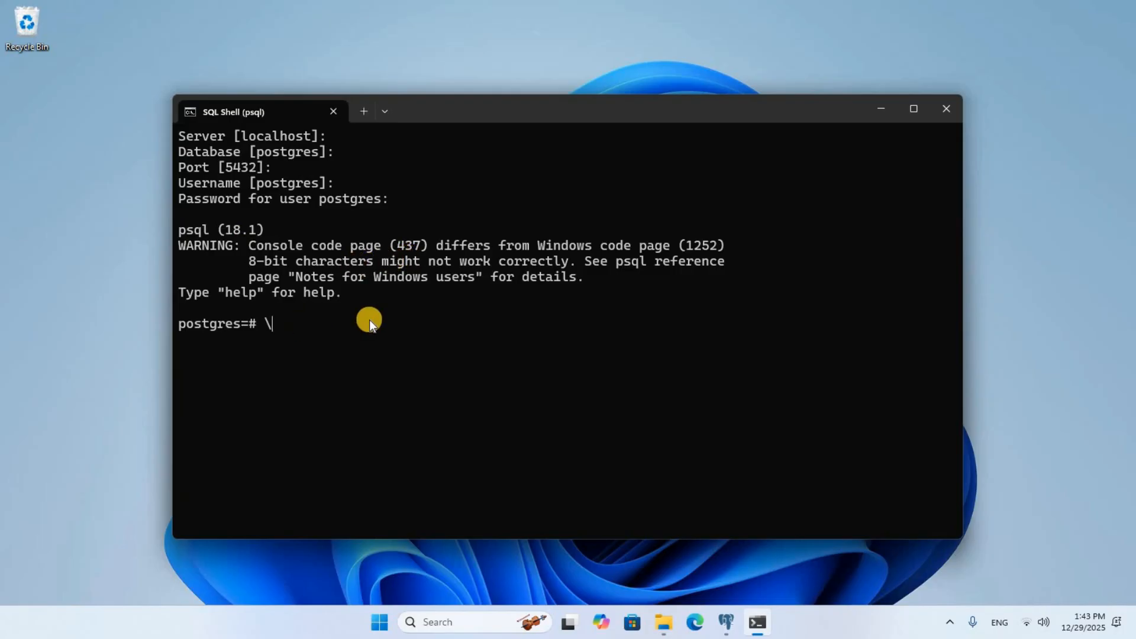